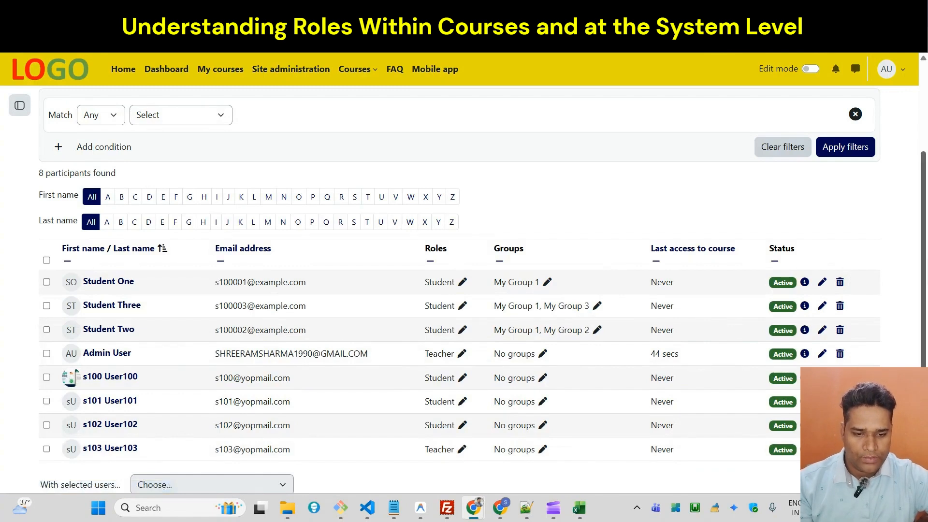
Replace the Teacher role of the last participant in the course list with Student and save the change.
scroll(541, 406, down, 1)
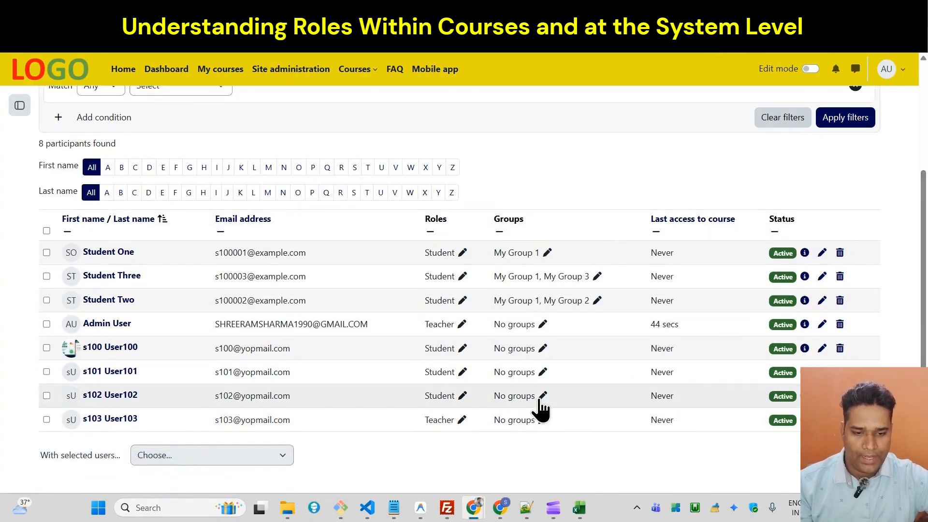
click(456, 422)
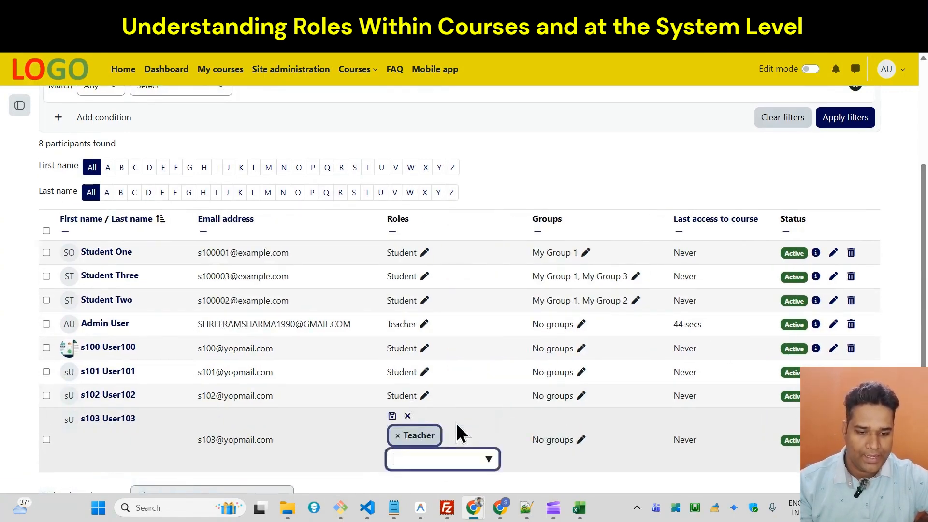
click(398, 436)
click(489, 459)
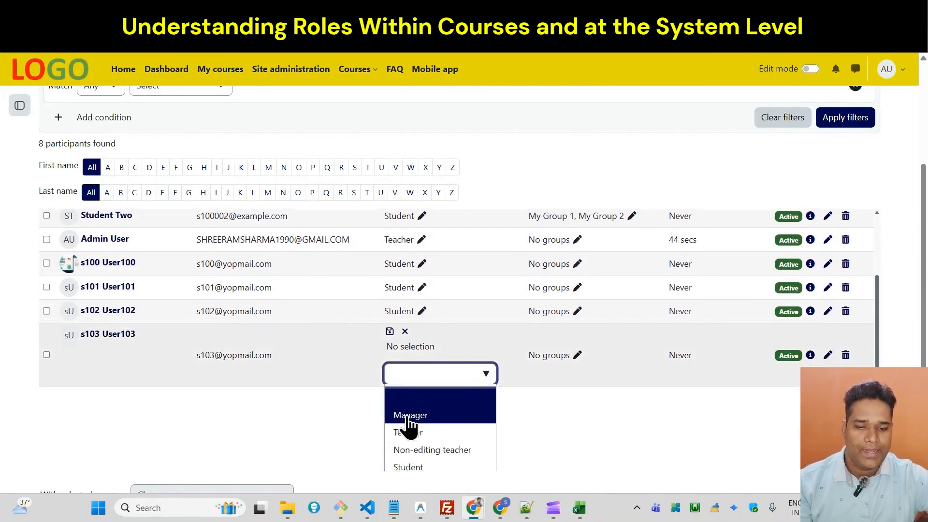
click(424, 467)
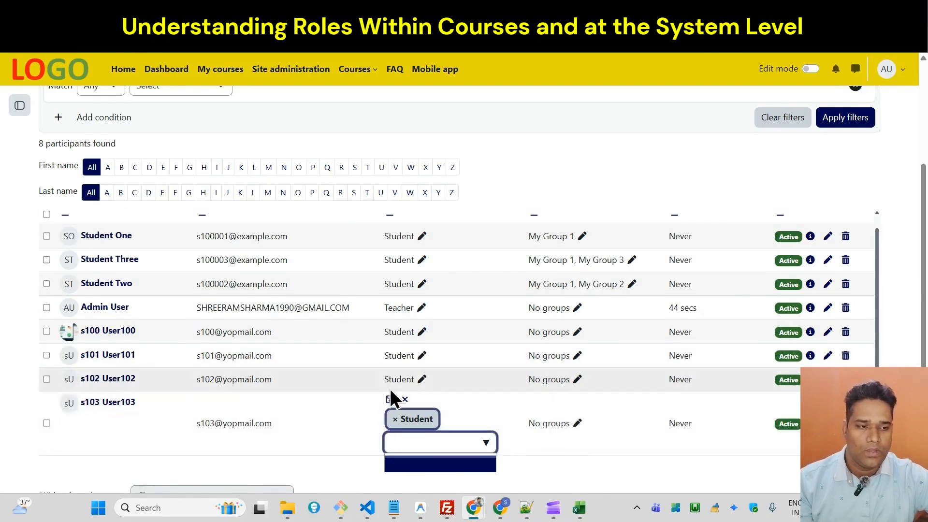
click(388, 401)
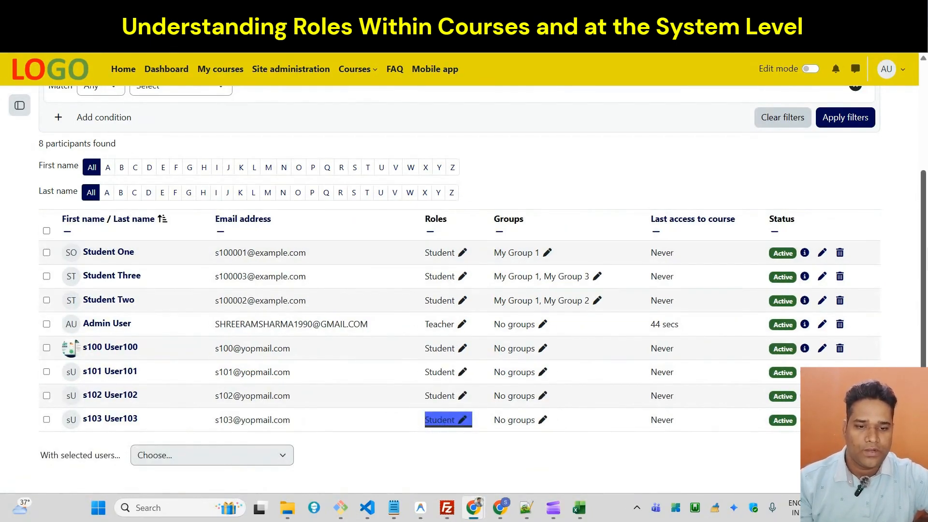
Review the enrolled participants' roles and open the Users section of Site administration.
scroll(925, 209, up, 1)
scroll(925, 209, down, 1)
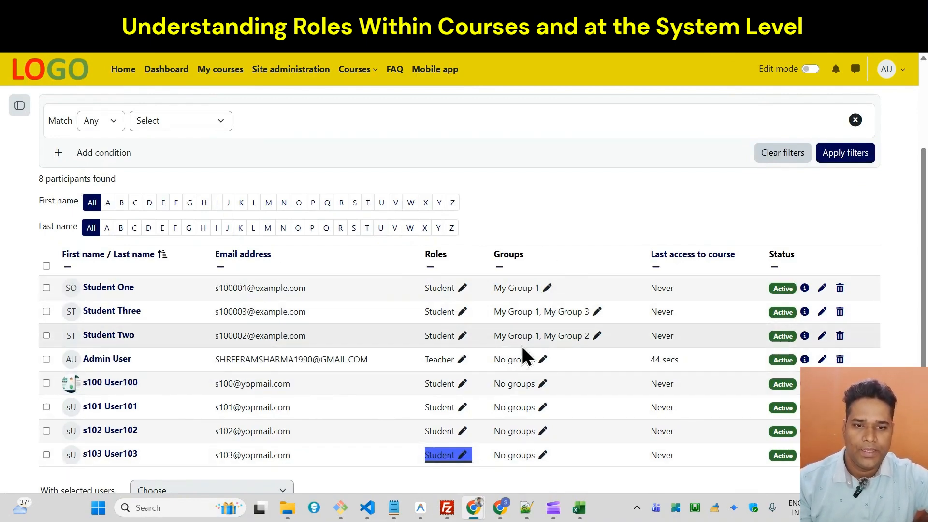
scroll(779, 125, up, 2)
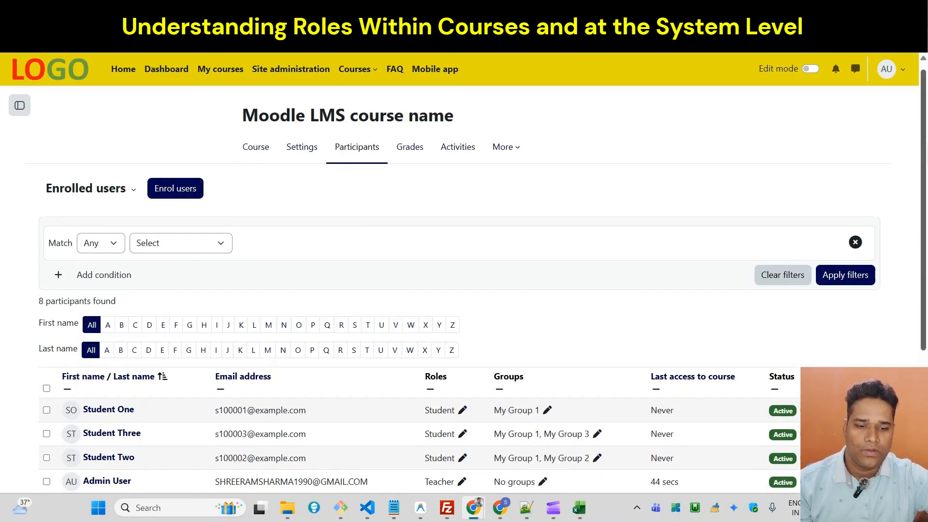
scroll(926, 208, down, 3)
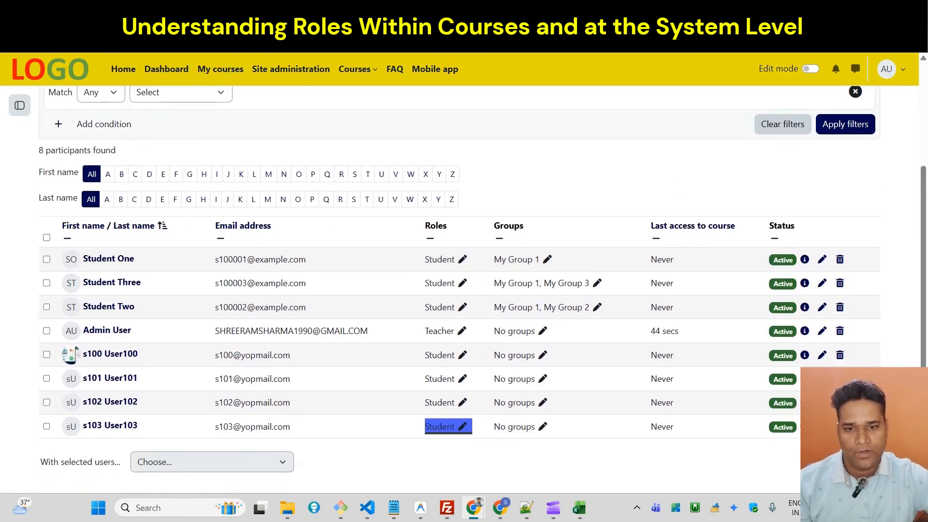
scroll(431, 109, up, 3)
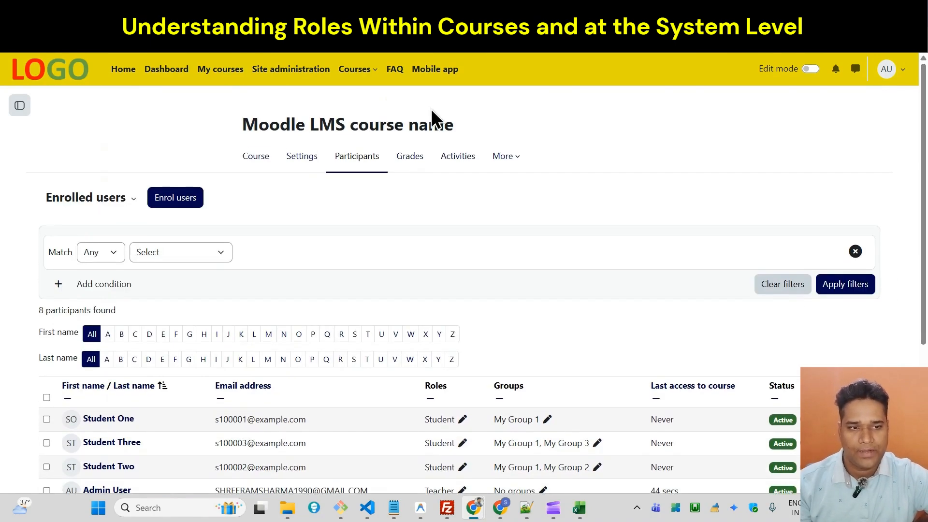
click(291, 69)
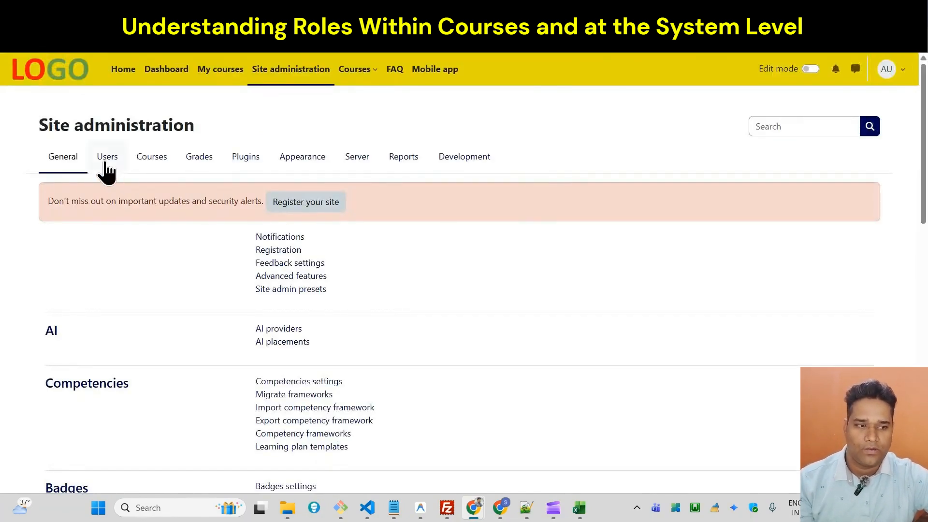
click(105, 164)
scroll(464, 248, down, 1)
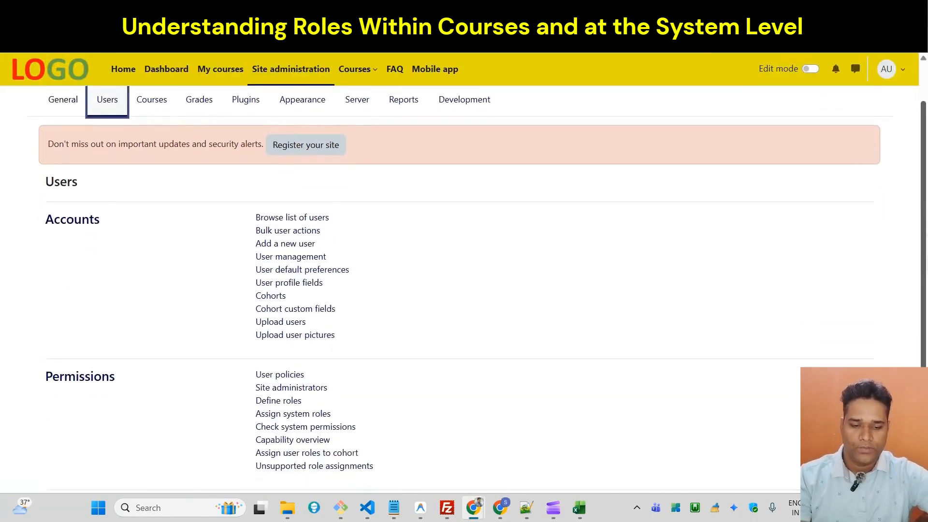
Search the page for "role" and open the system-level assignment of the Course creator role.
key(ctrl+f)
text(rol)
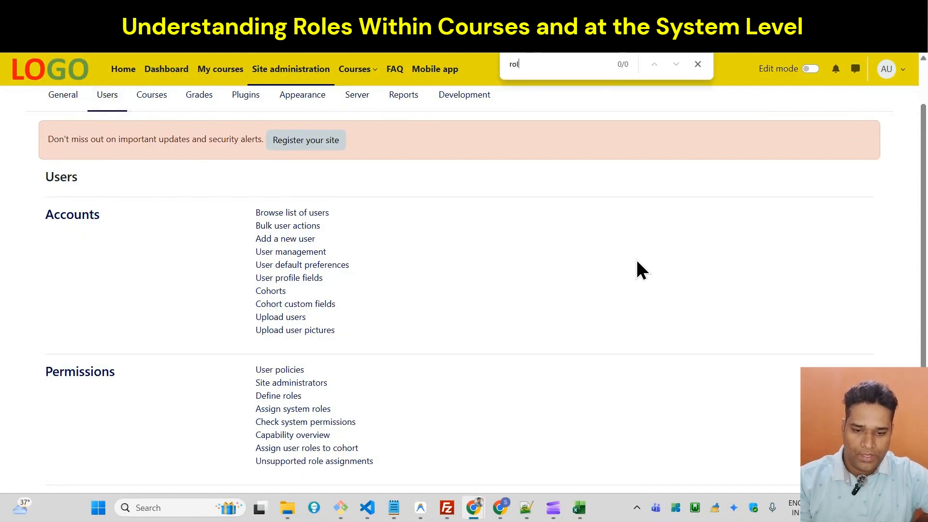
text(e)
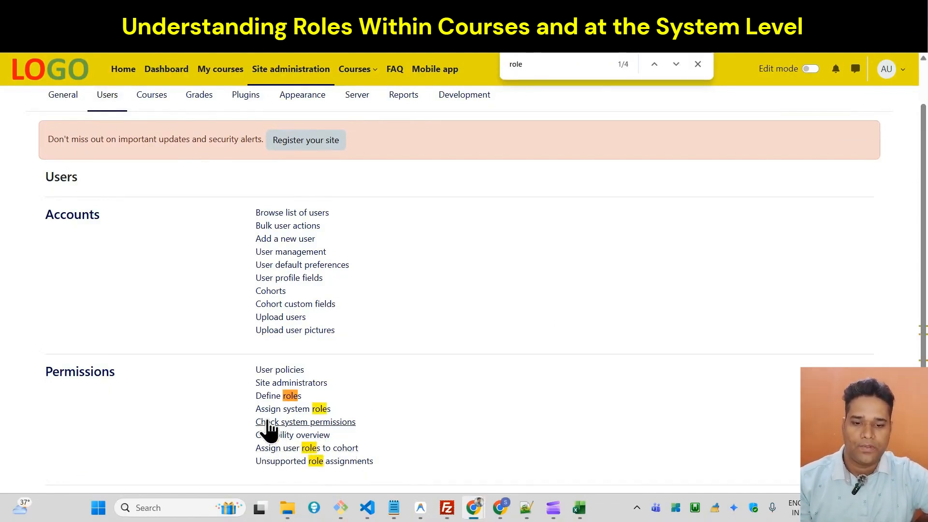
click(300, 415)
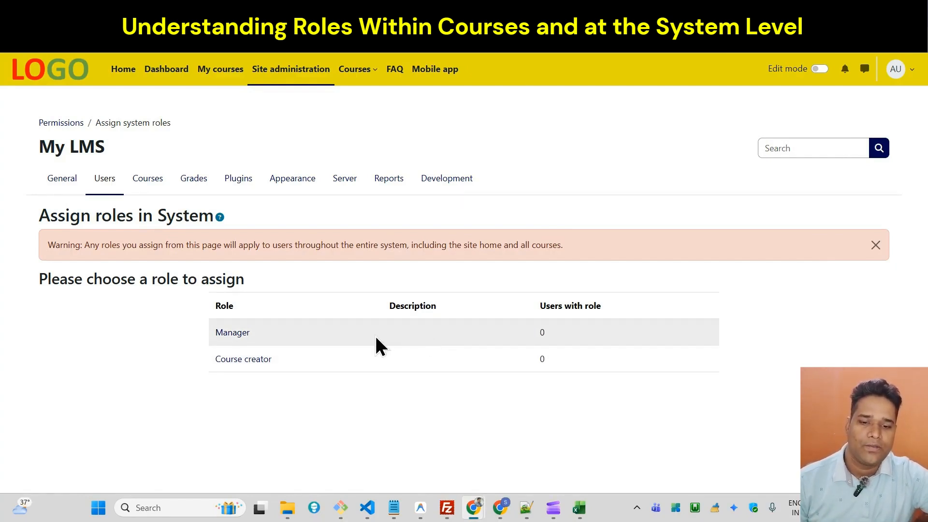
click(240, 360)
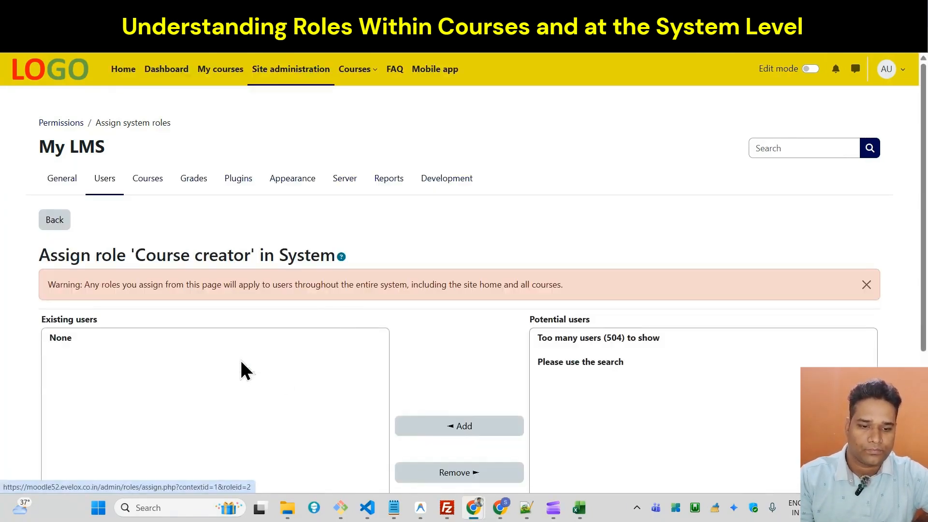
scroll(911, 275, down, 2)
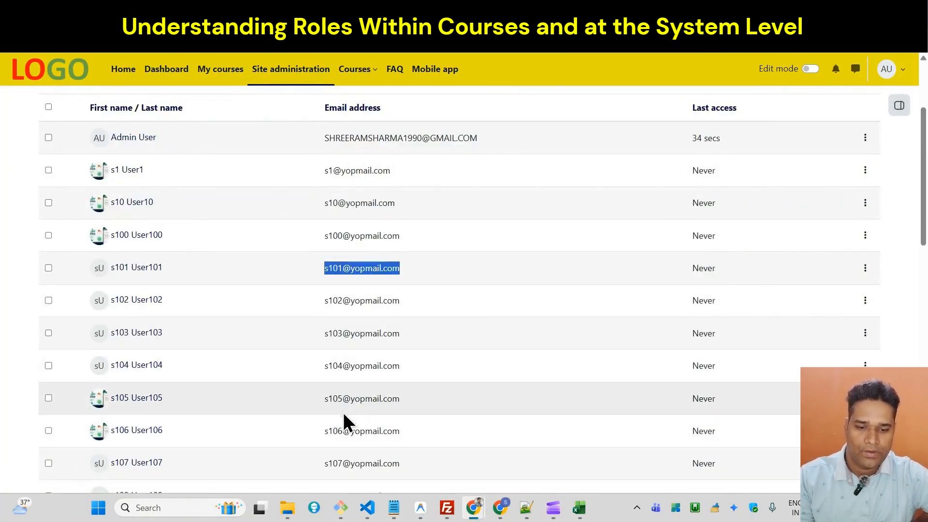
Copy a user's email address from the site's user list and return to the Course creator assignment page.
click(334, 409)
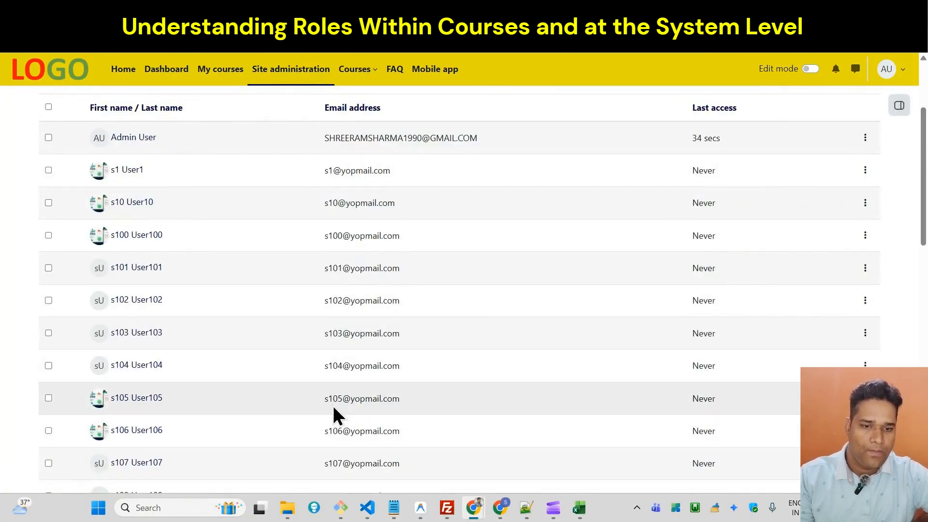
double_click(333, 405)
click(923, 396)
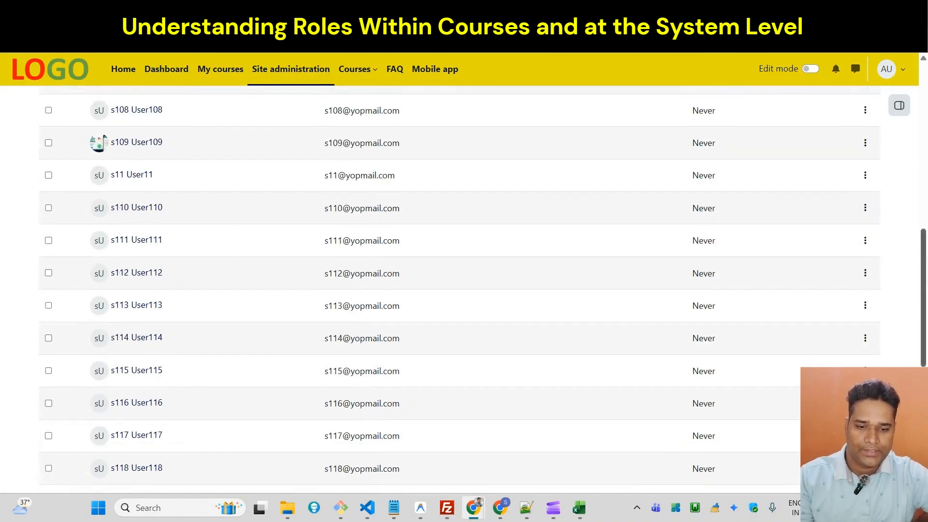
double_click(370, 371)
key(ctrl+c)
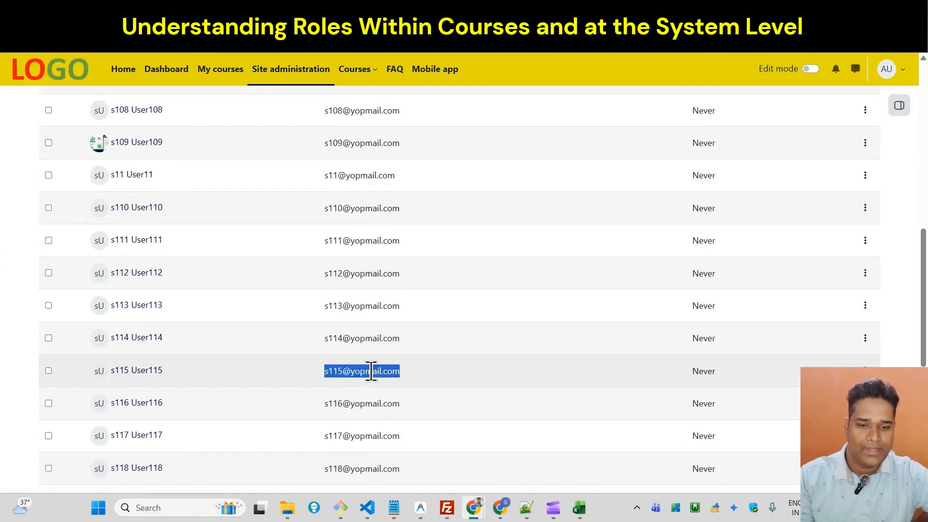
click(599, 10)
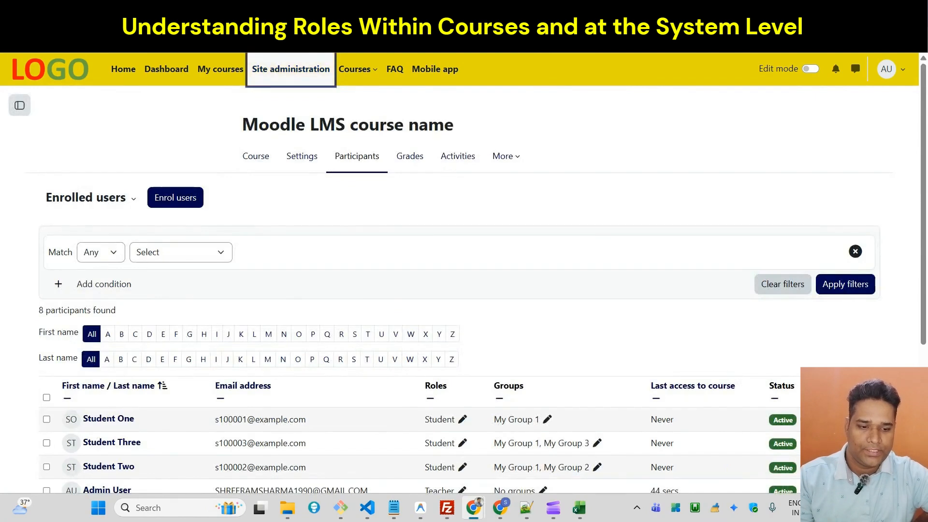
click(508, 10)
Find the potential user by the copied email address and assign them the Course creator system role.
click(585, 472)
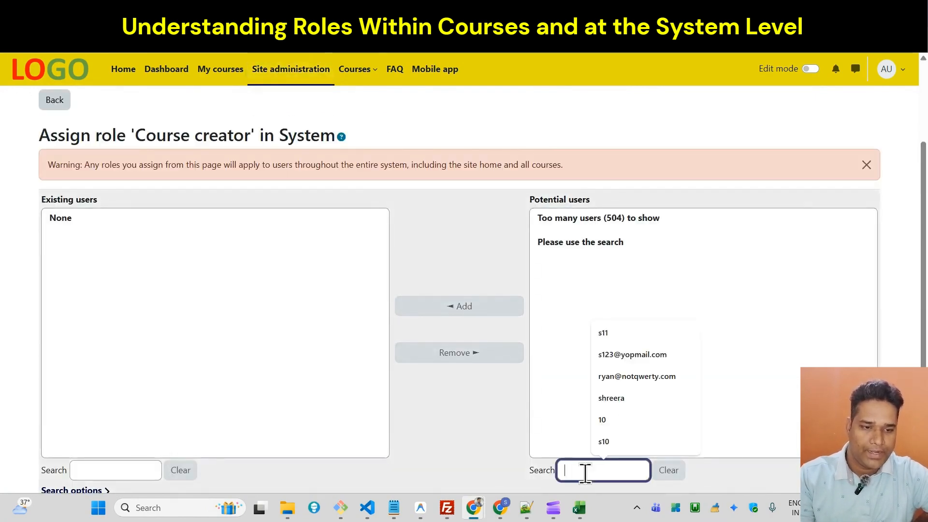
key(ctrl+v)
click(589, 230)
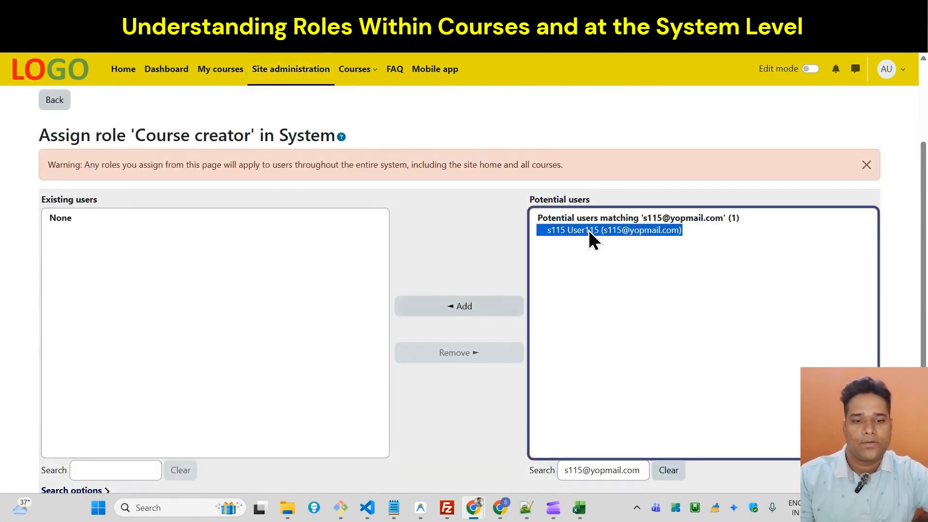
click(437, 309)
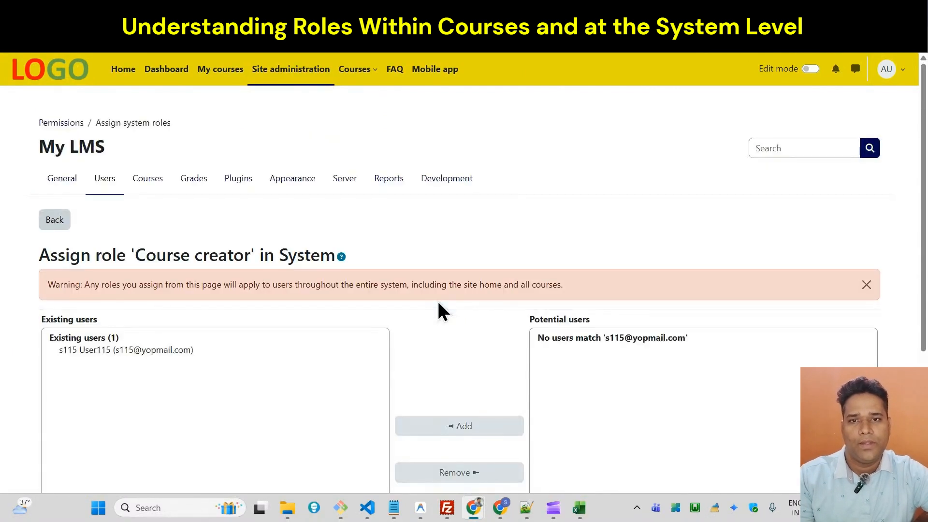
Return to the course's Participants page, reload it and examine the roles of the enrolled users.
scroll(885, 229, down, 1)
scroll(885, 218, down, 1)
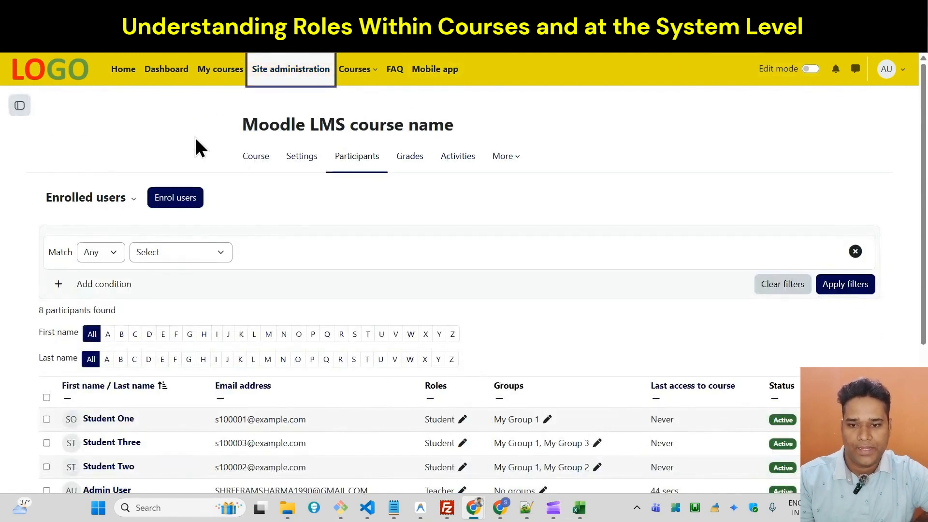
click(60, 40)
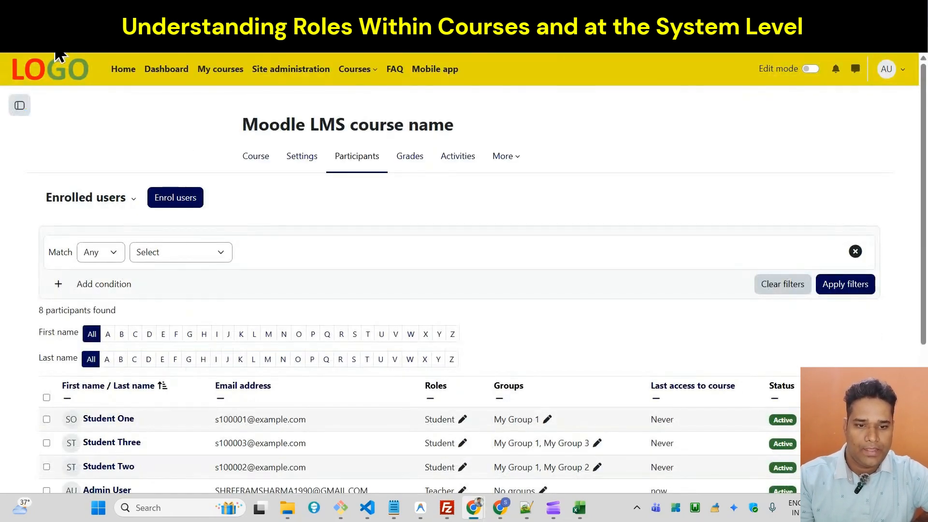
scroll(307, 288, down, 3)
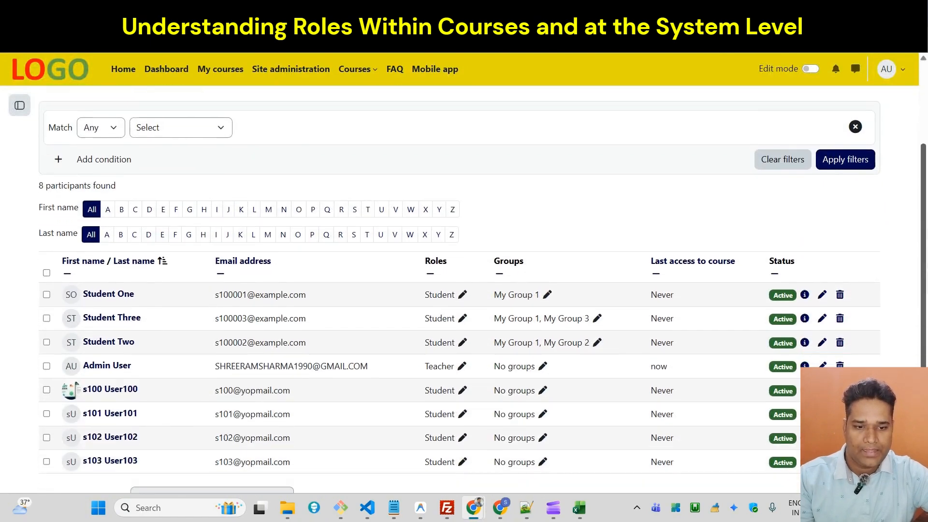
scroll(459, 290, down, 2)
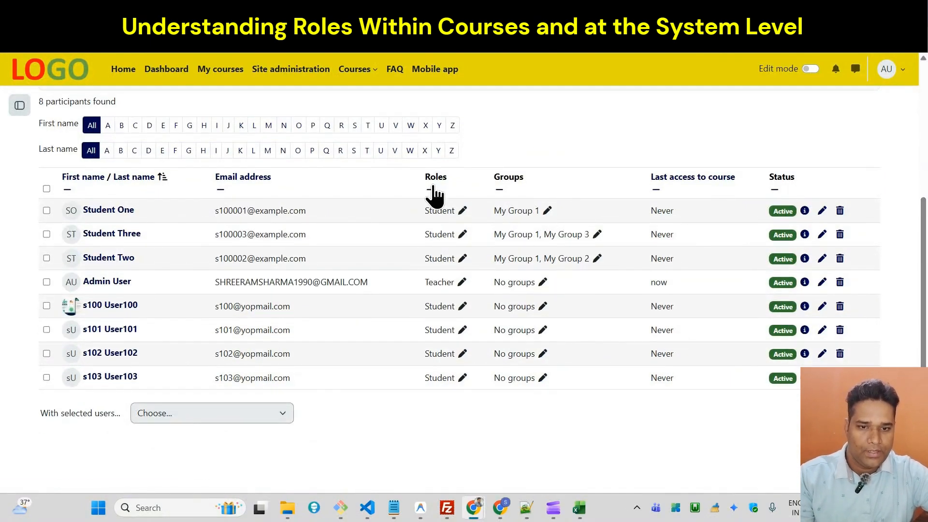
scroll(918, 210, up, 3)
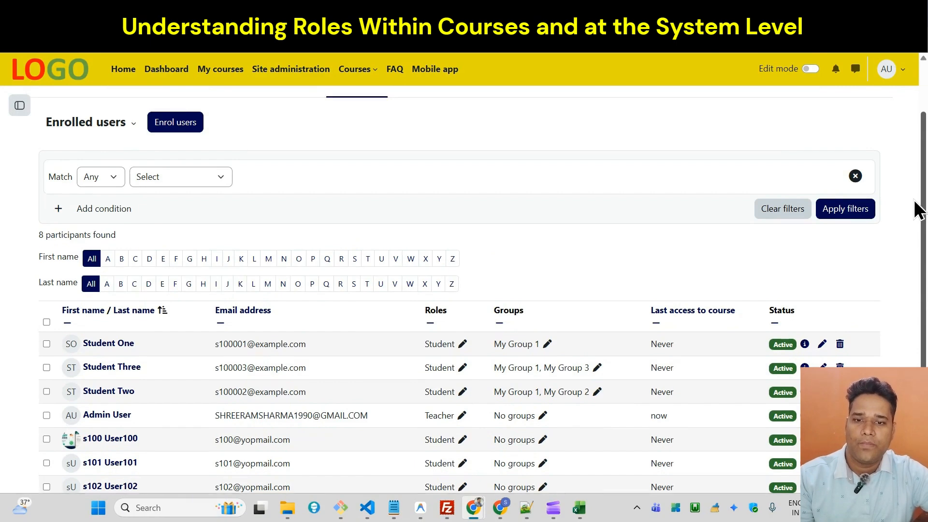
Enrol the user with the copied email address in the course with the Student role.
click(175, 122)
click(433, 174)
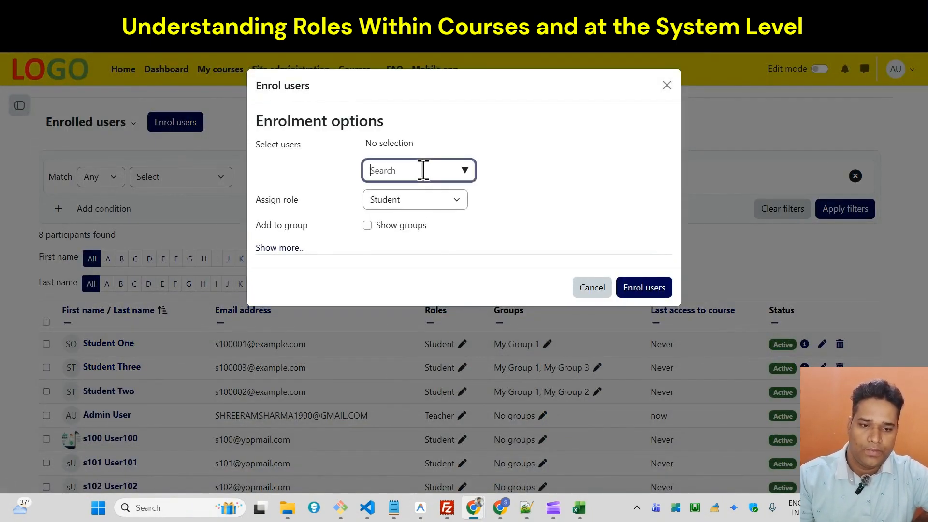
key(ctrl+v)
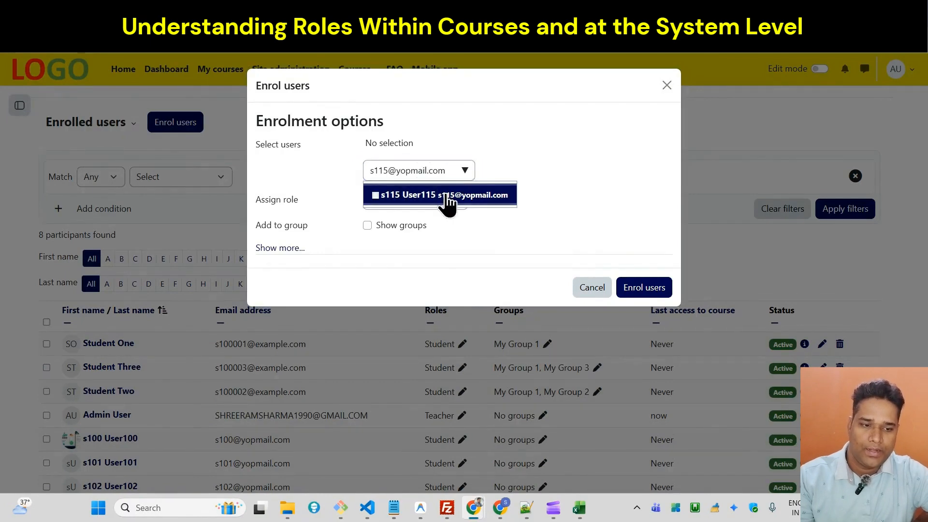
click(445, 195)
click(636, 298)
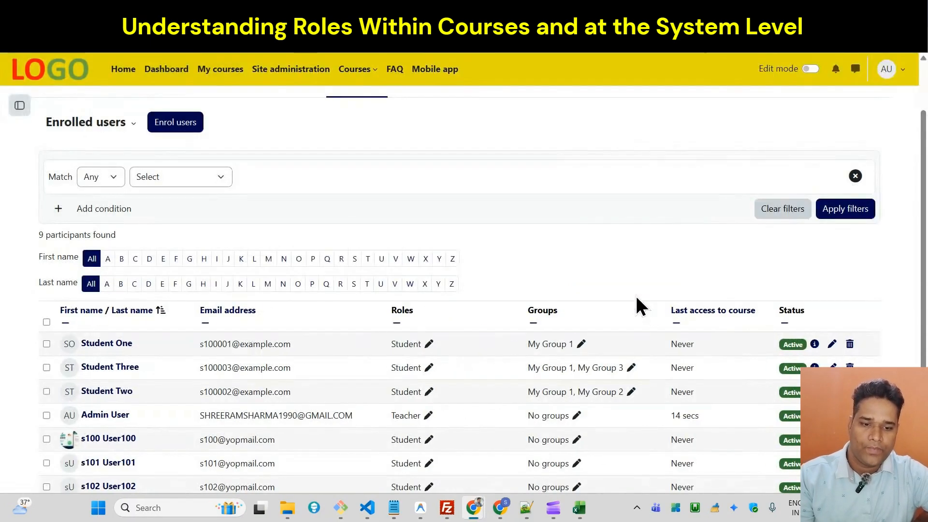
Examine the last participant's assigned roles and the course roles that can be added in their role editor.
scroll(635, 294, down, 3)
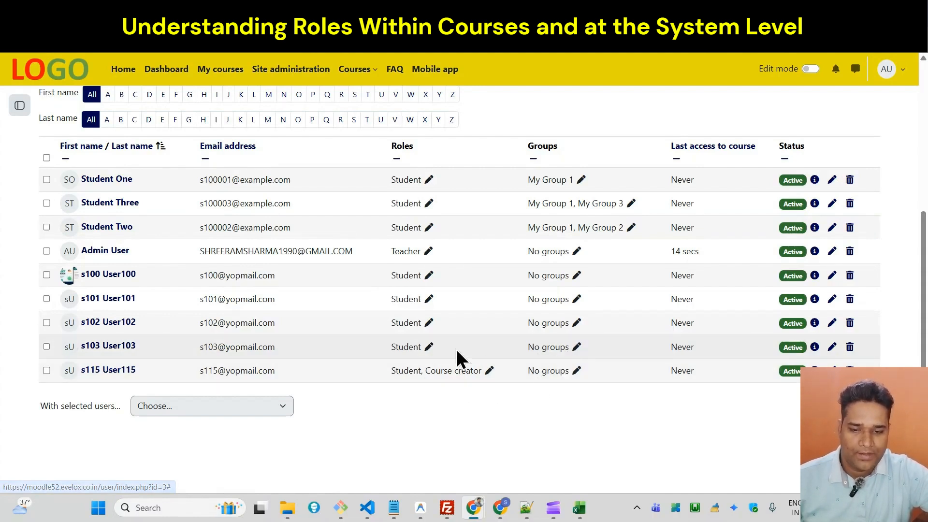
triple_click(214, 370)
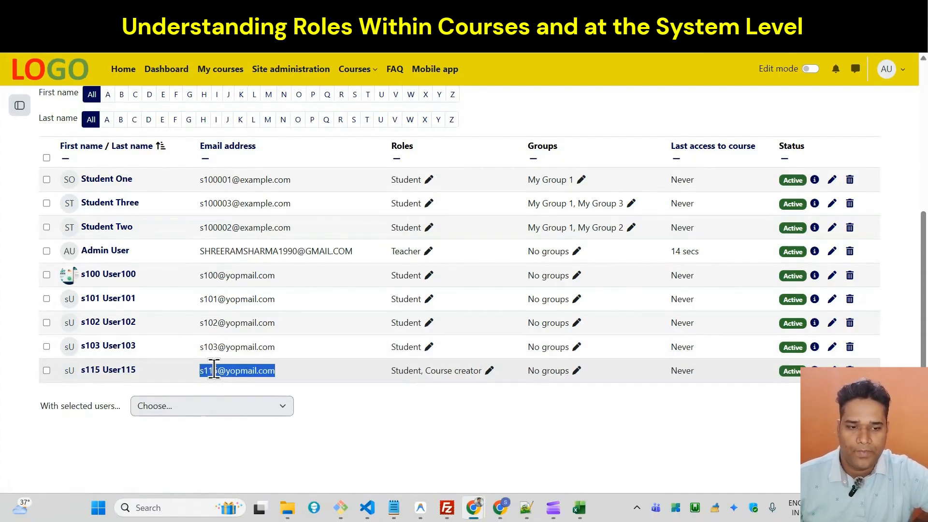
click(489, 371)
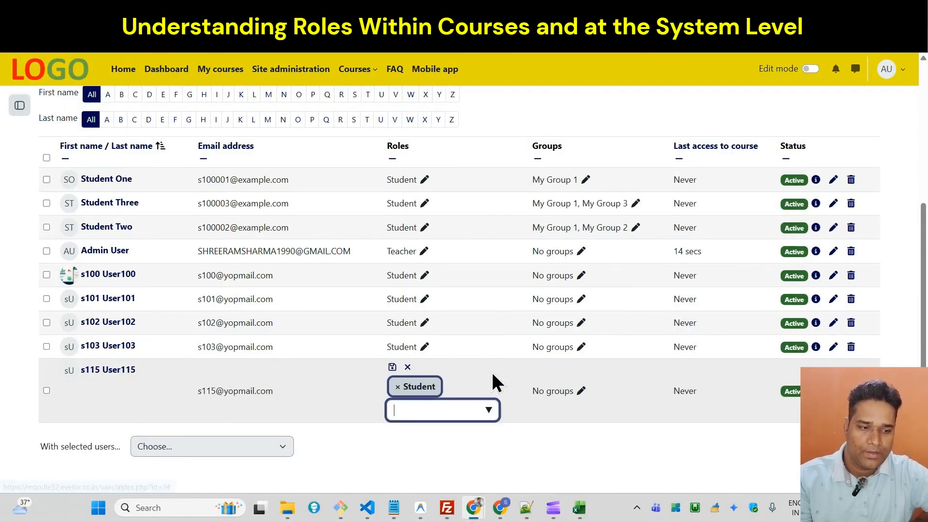
click(491, 429)
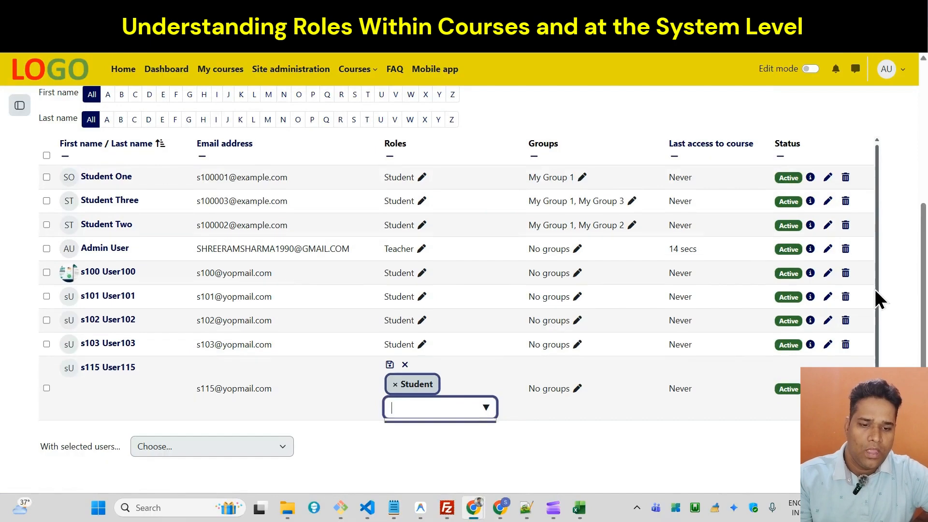
drag(874, 289, 871, 355)
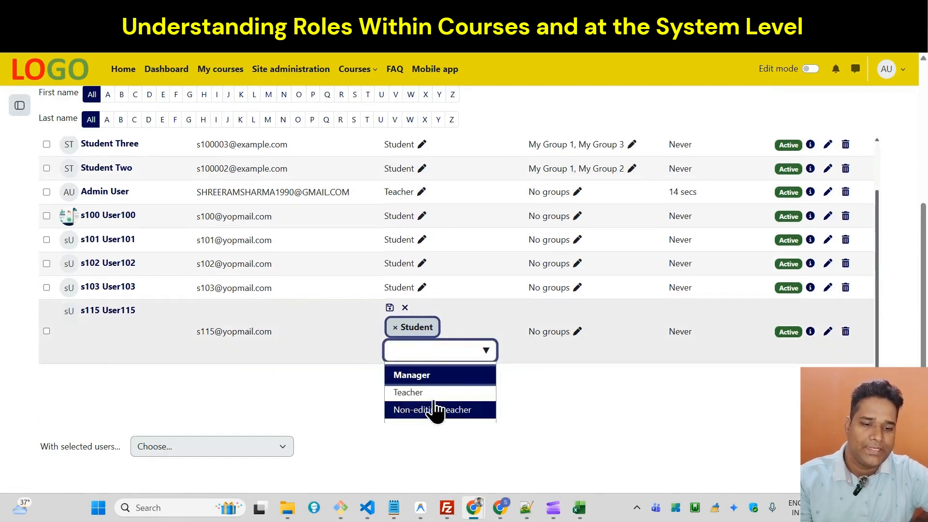
click(545, 377)
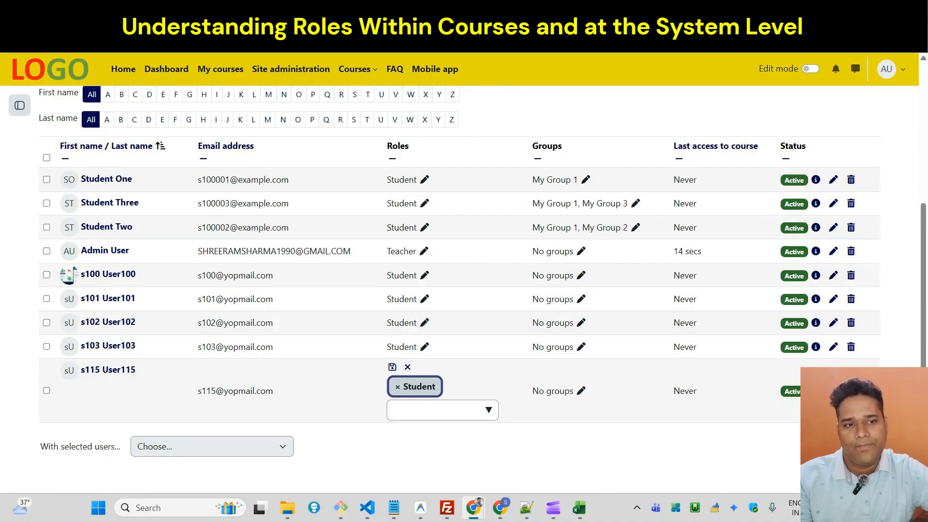
Check the existing users of the system-level Course creator role, then return to the course participants and reload the list.
click(672, 11)
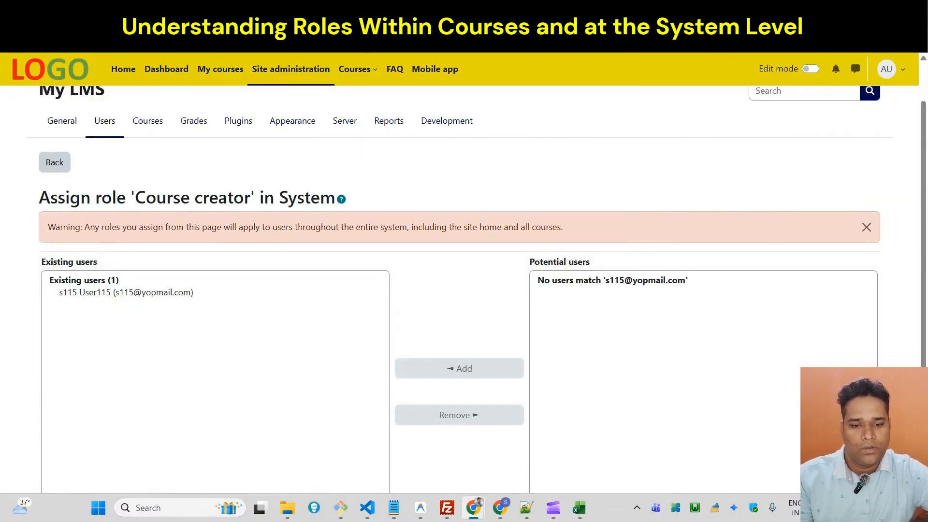
click(483, 11)
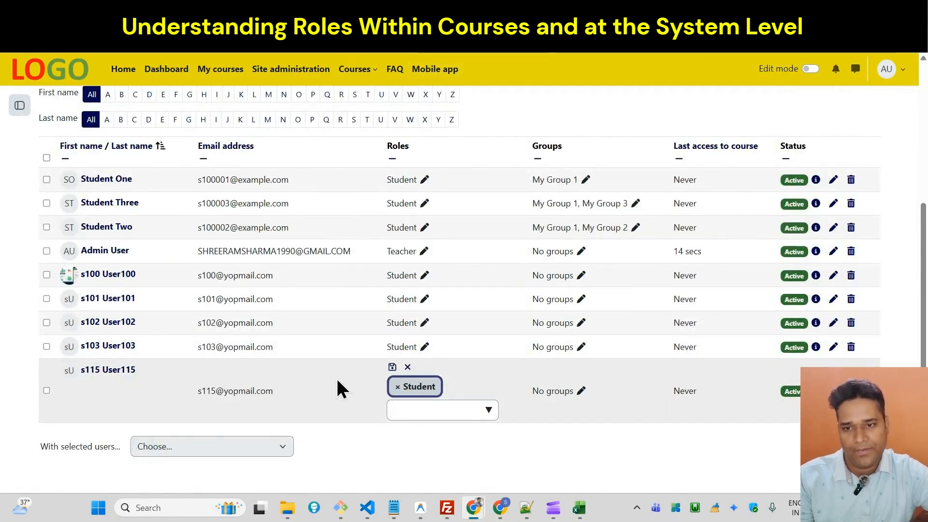
click(60, 41)
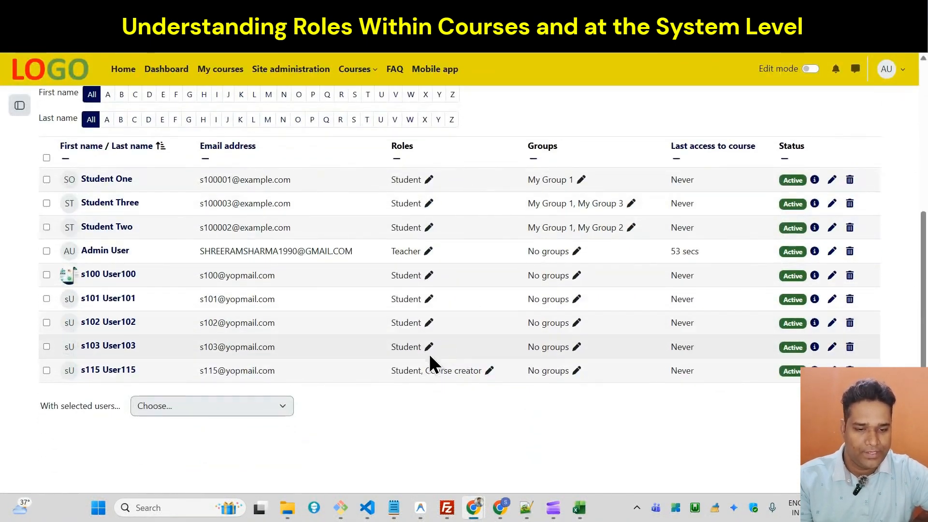
Remove the Student role from the last participant's course roles and save the change.
click(489, 370)
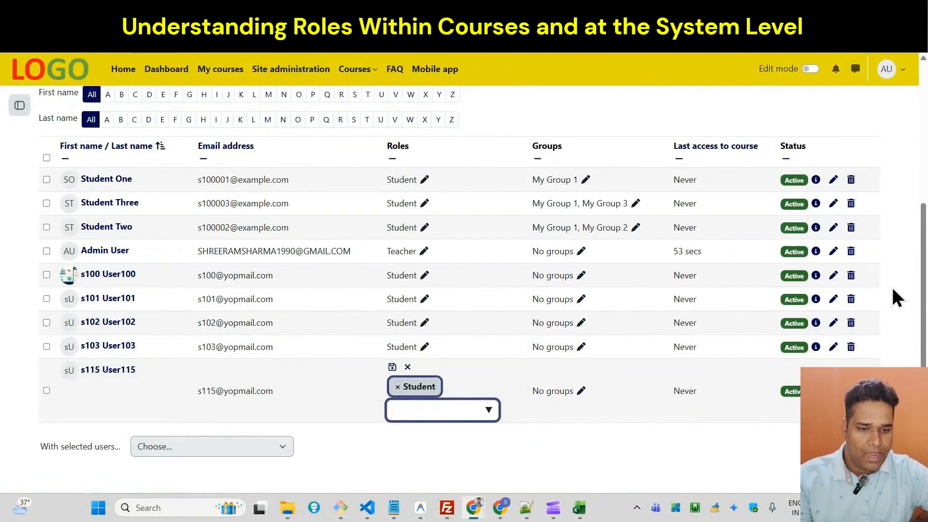
scroll(923, 315, down, 1)
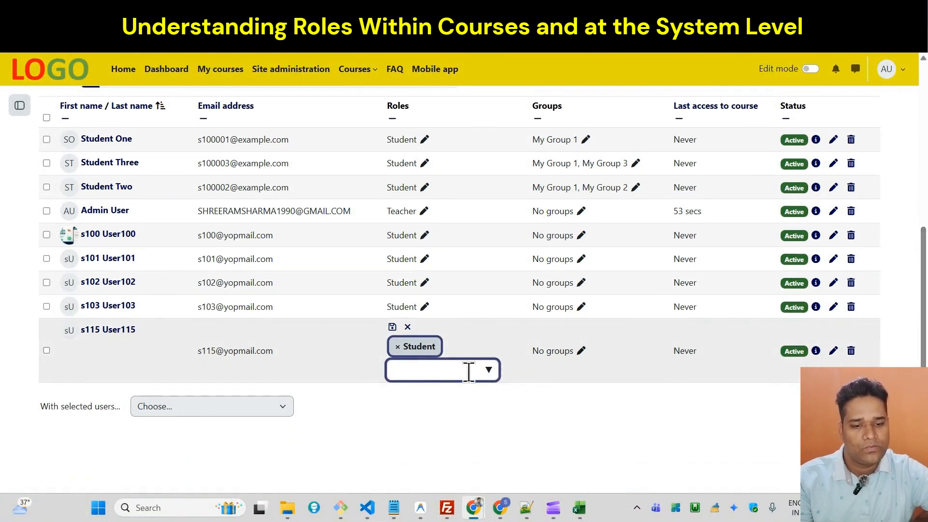
click(489, 370)
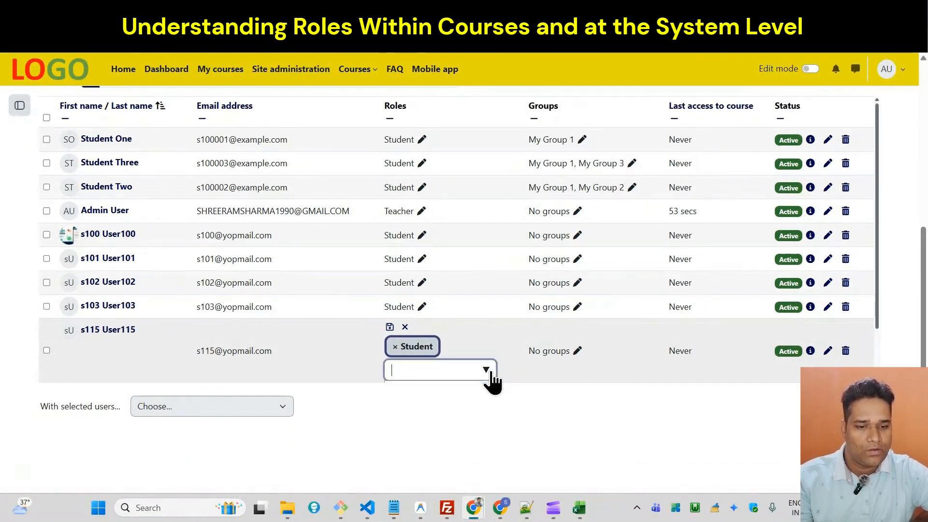
scroll(879, 257, down, 2)
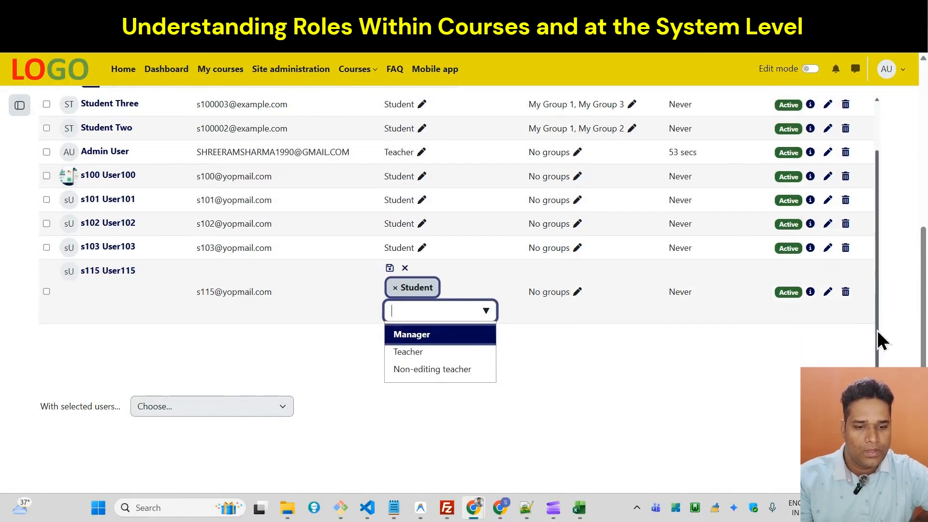
click(396, 289)
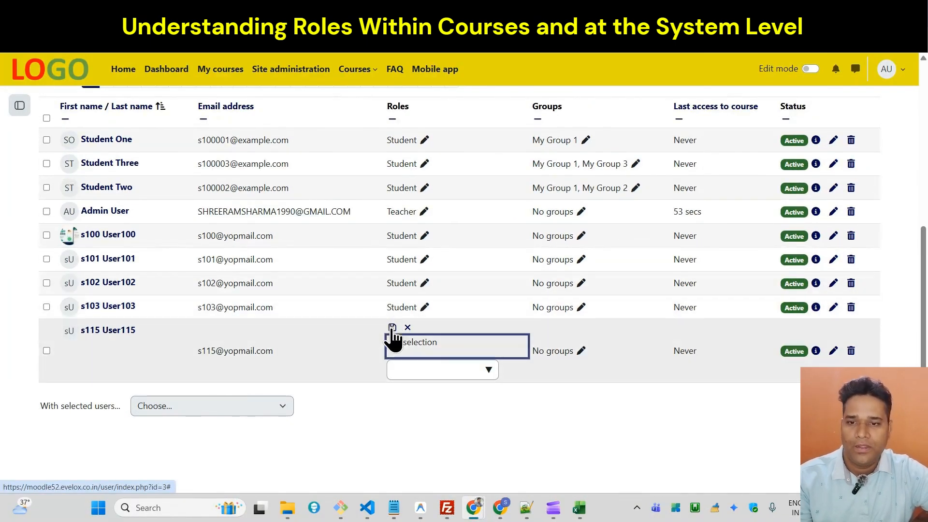
click(392, 327)
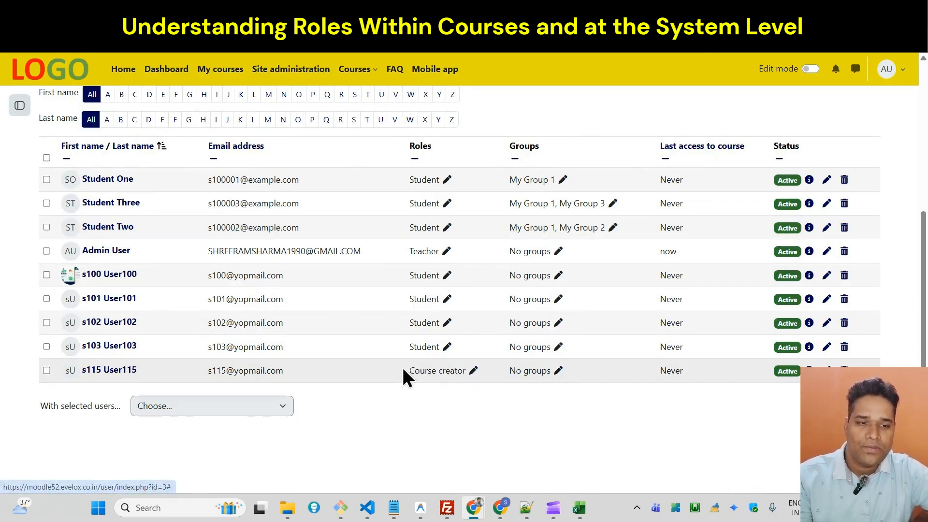
drag(408, 372, 458, 375)
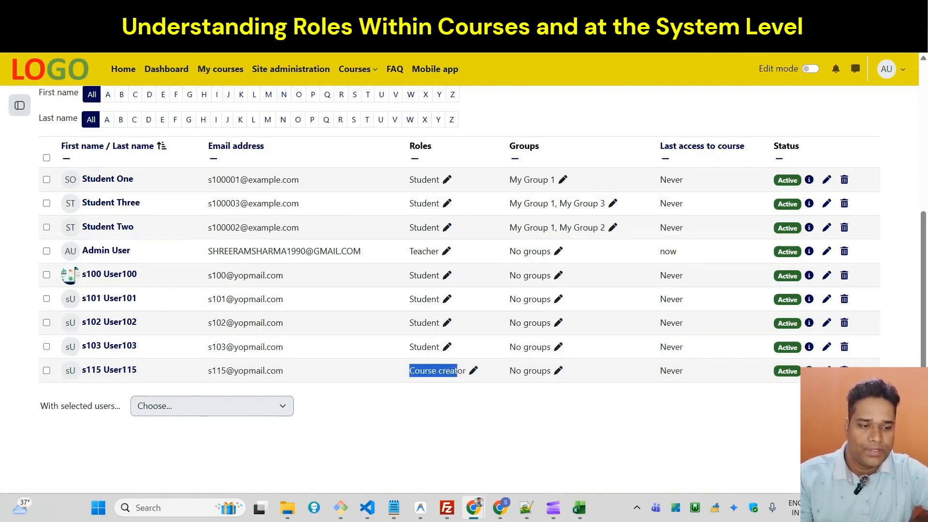
click(844, 370)
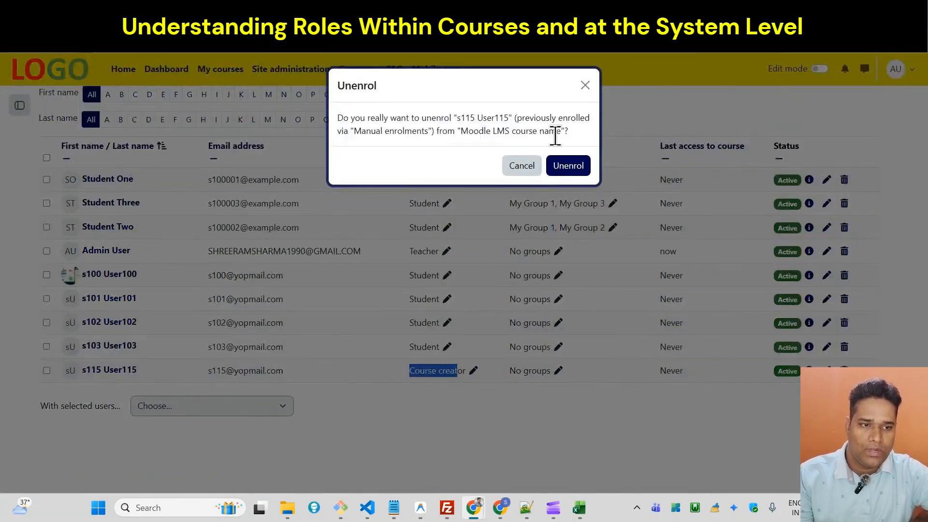
click(521, 167)
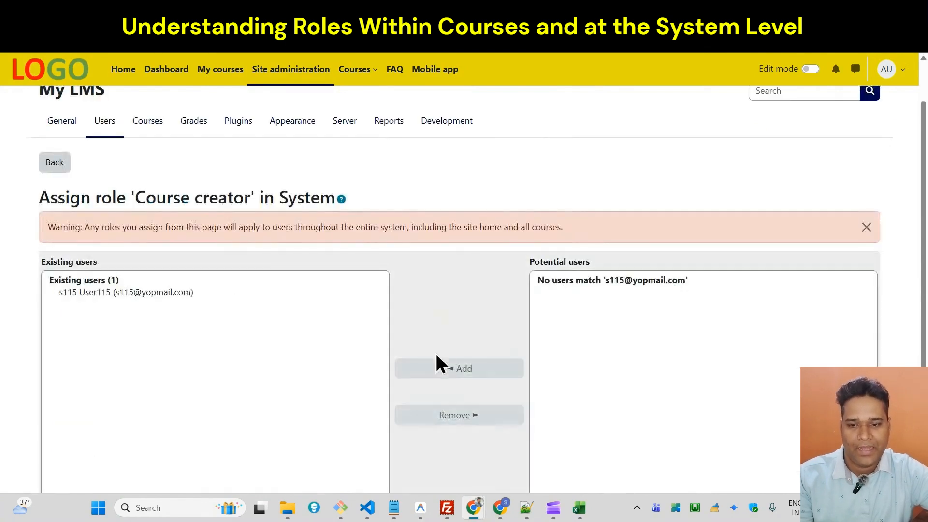
Remove the user from the system-level Course creator role and check their role in the reloaded course participants list.
click(134, 292)
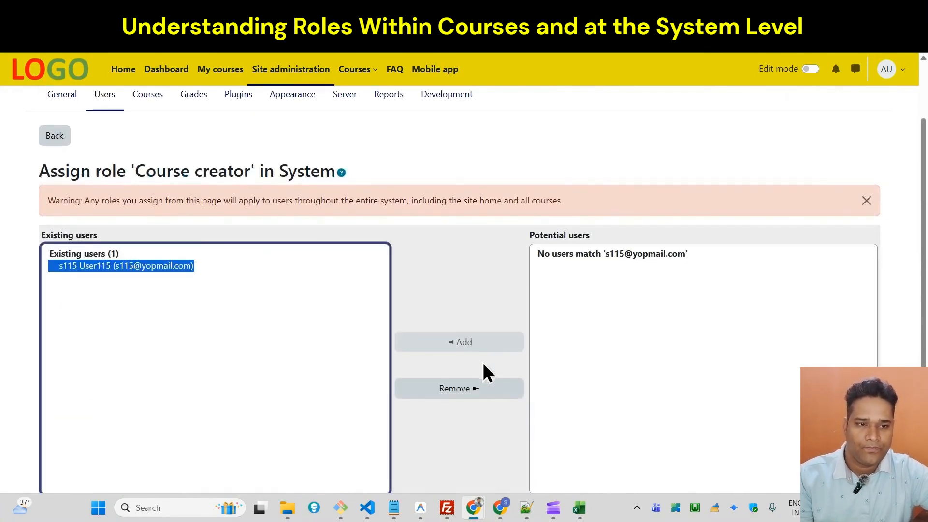
click(473, 390)
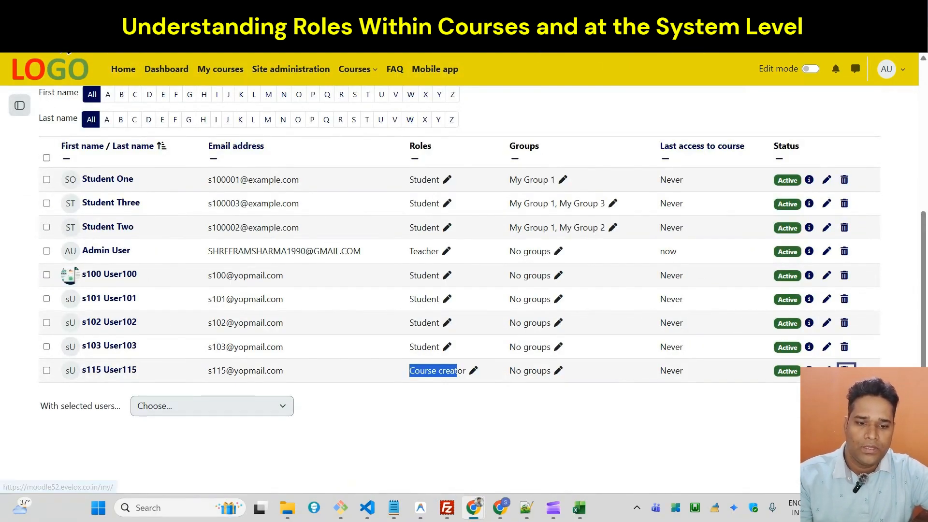
click(63, 45)
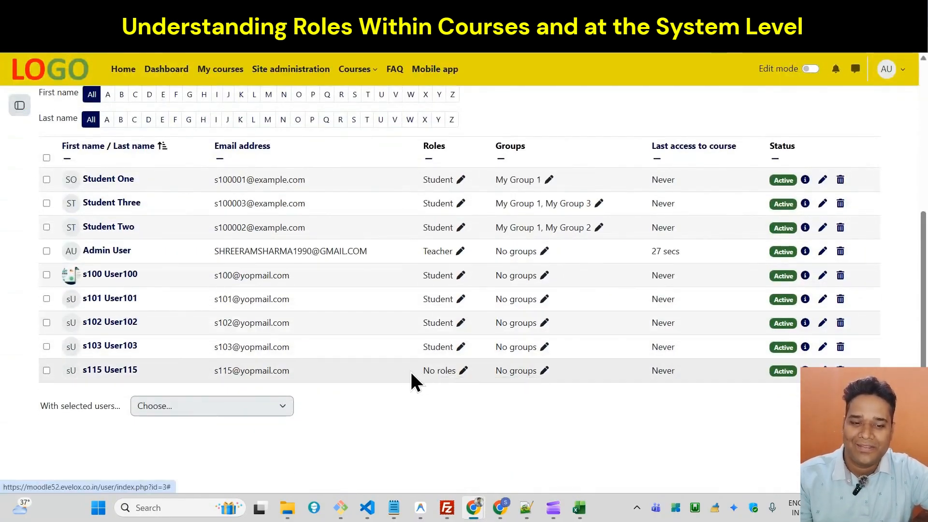
drag(423, 371, 450, 376)
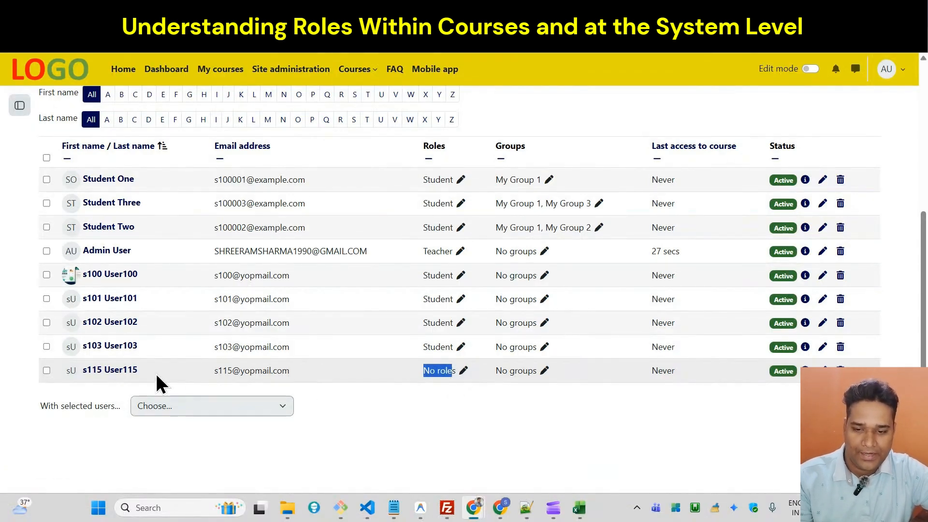
Open the profile of the participant without roles and log in as that user, continuing into their session.
click(129, 376)
scroll(537, 338, down, 1)
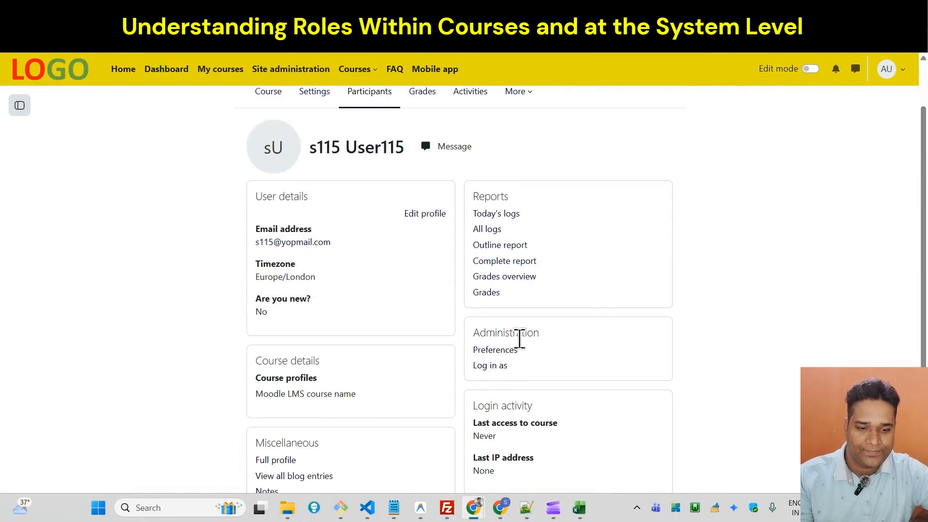
click(494, 366)
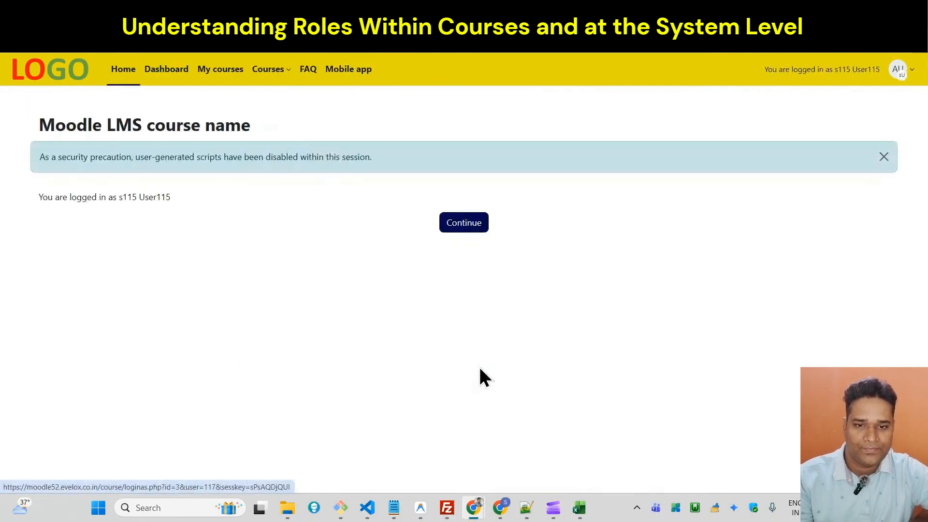
click(464, 223)
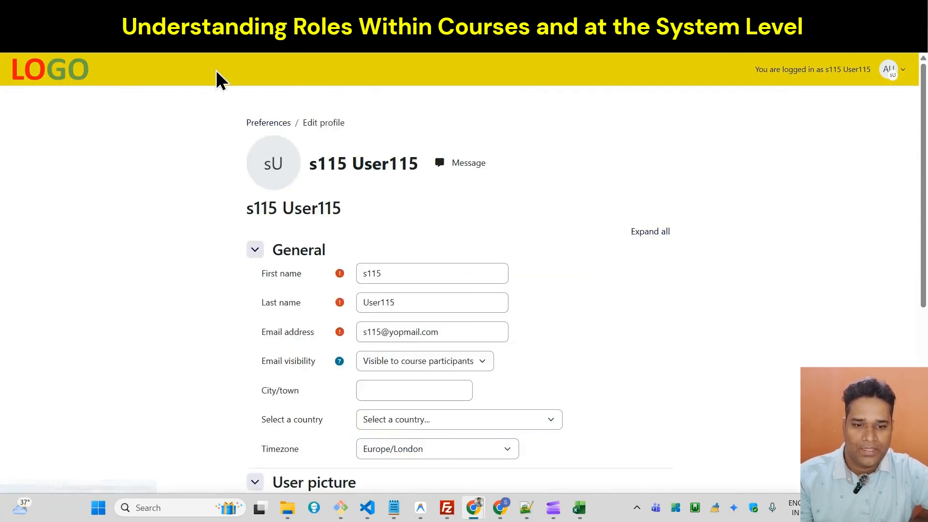
Complete the required profile fields by setting MLP to option A and ticking "Are you new?", and update the profile.
drag(922, 210, 920, 387)
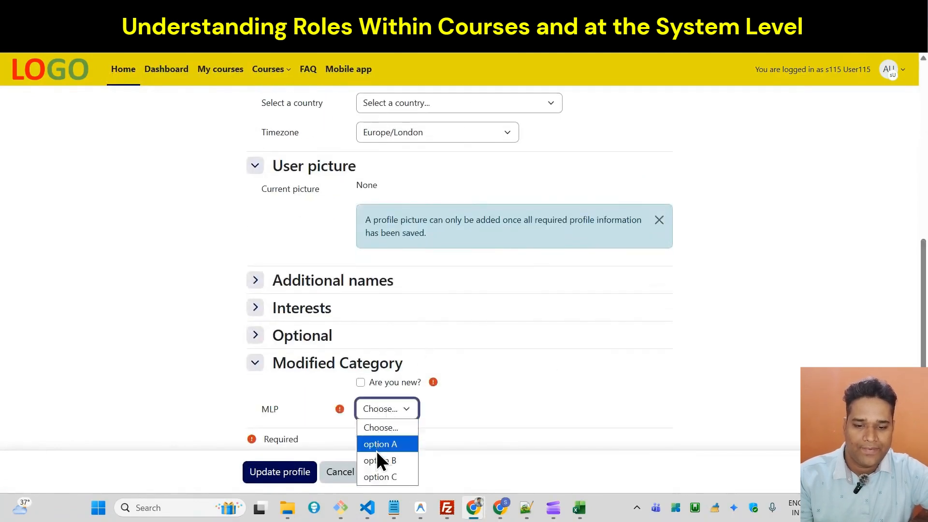
click(377, 451)
click(265, 476)
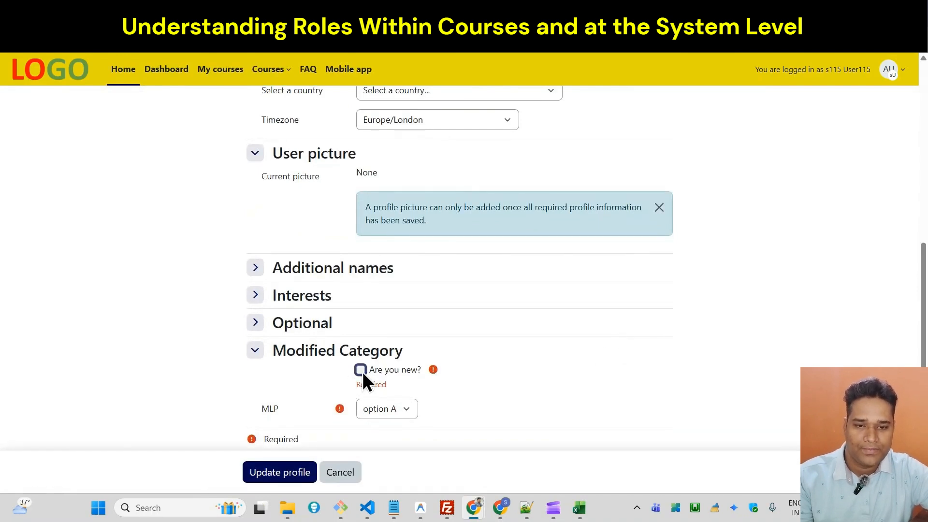
click(361, 371)
click(279, 477)
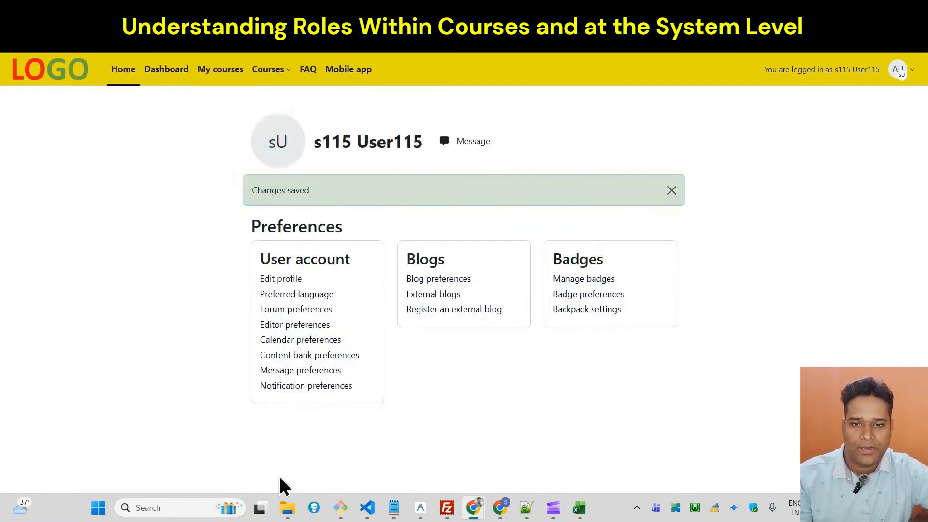
Examine the user's My courses page and Dashboard for accessible courses.
click(216, 71)
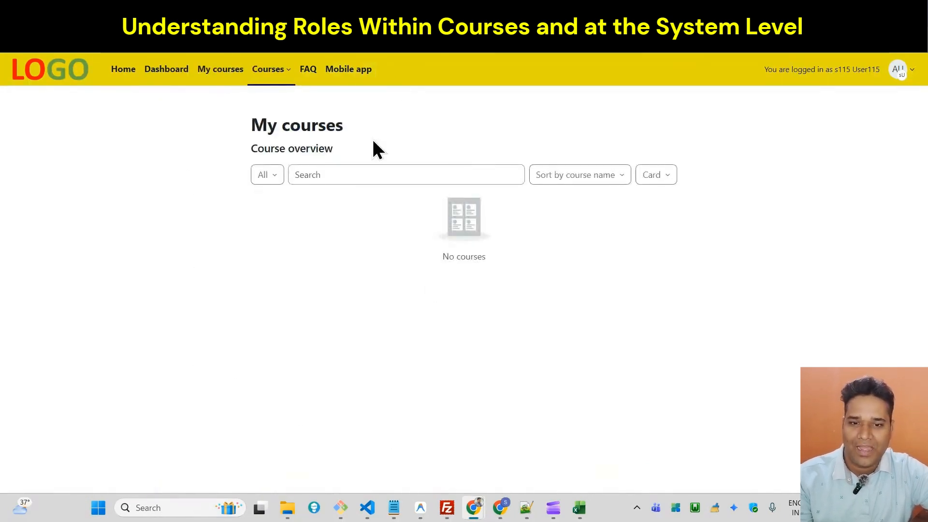
click(225, 71)
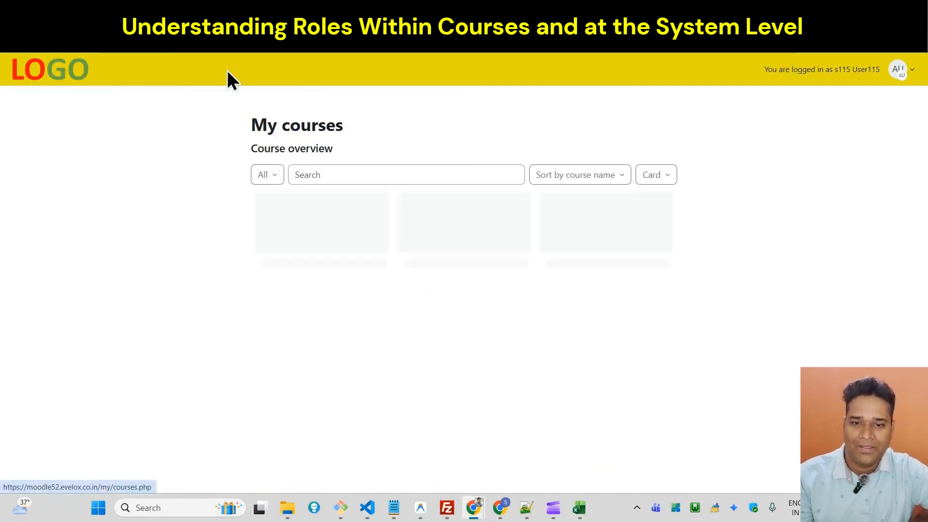
click(147, 70)
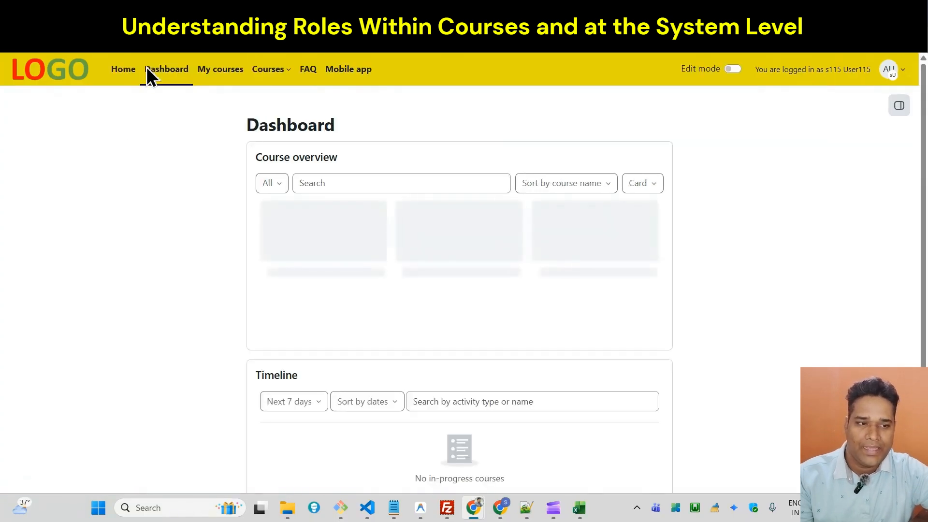
scroll(515, 338, down, 1)
scroll(886, 174, up, 1)
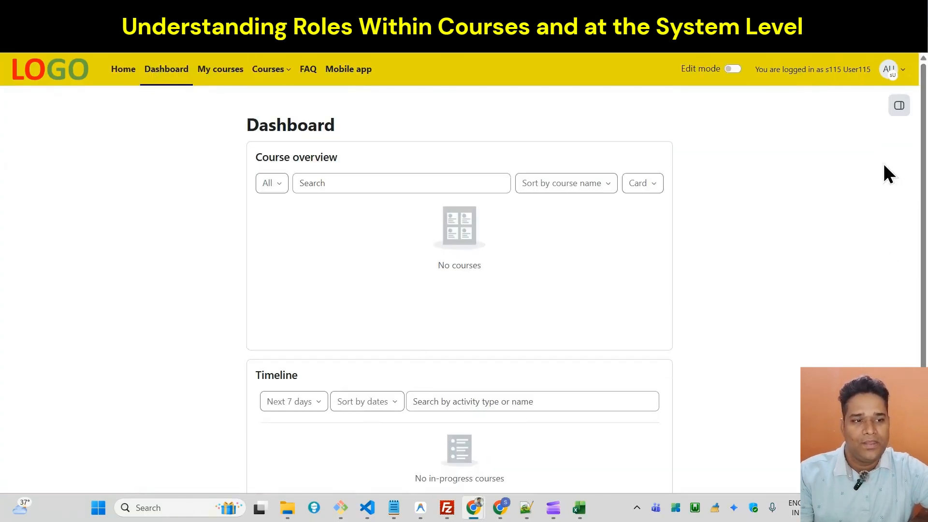
Log out of the user's session and log back in with the saved administrator account.
click(892, 70)
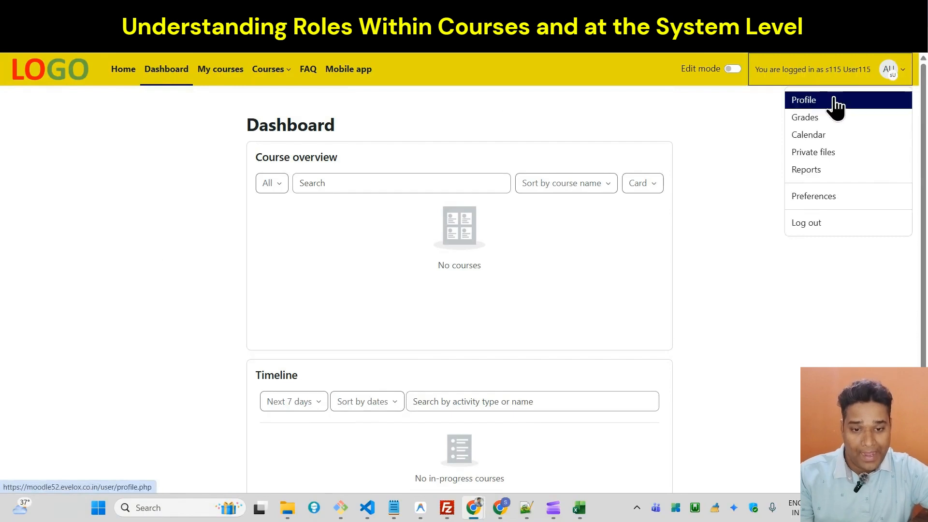
click(813, 223)
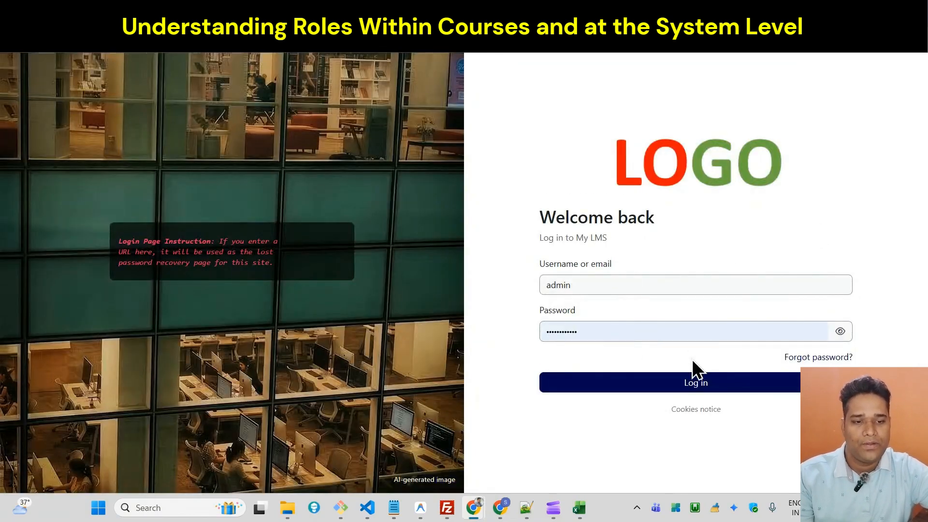
click(681, 382)
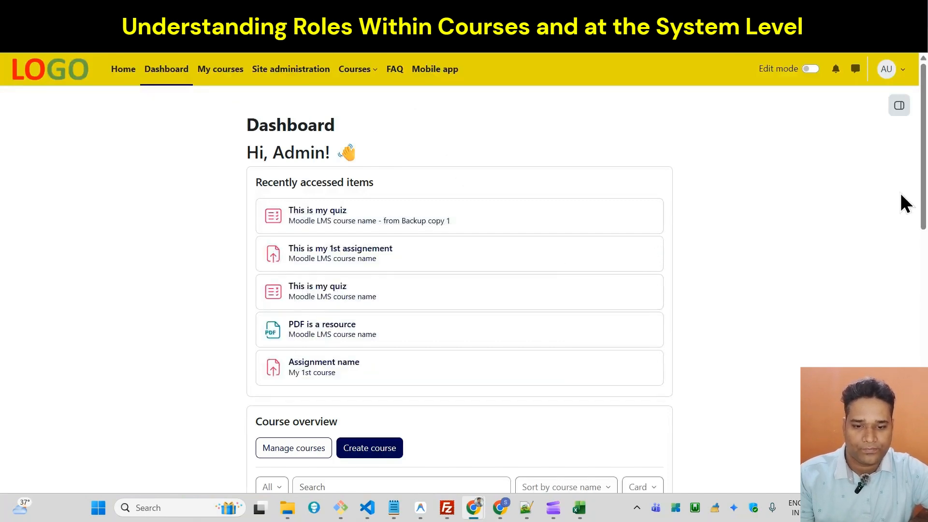
Open the participants list of the course named Moodle LMS course name from the Dashboard's course overview.
scroll(904, 203, down, 10)
scroll(904, 203, up, 6)
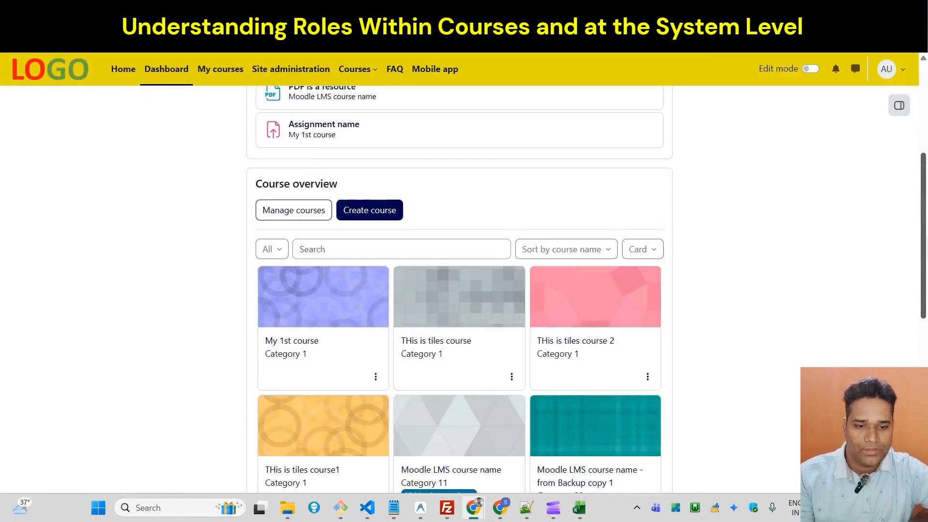
scroll(580, 256, down, 3)
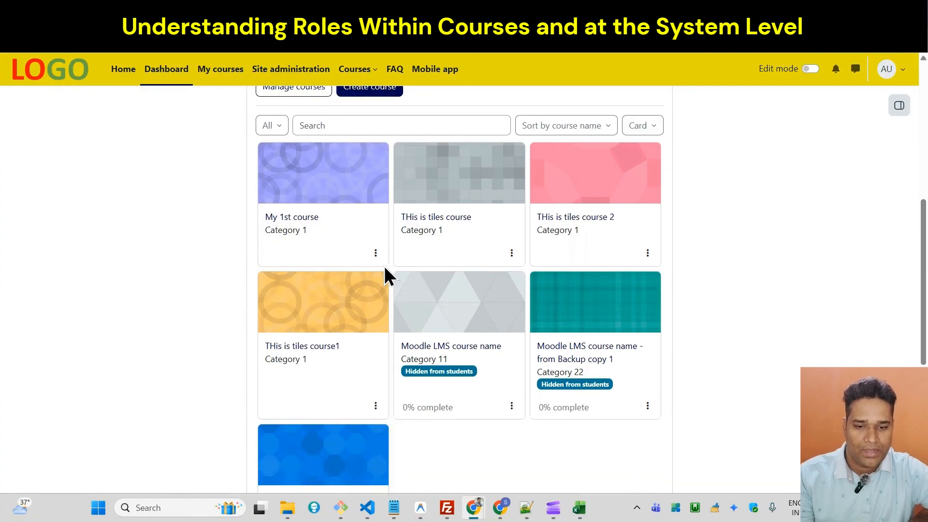
click(340, 301)
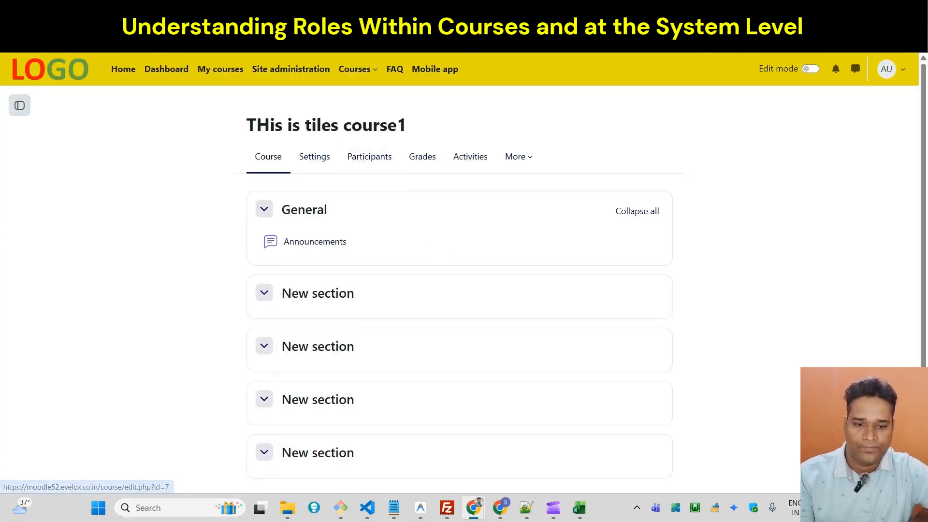
key(alt+Left)
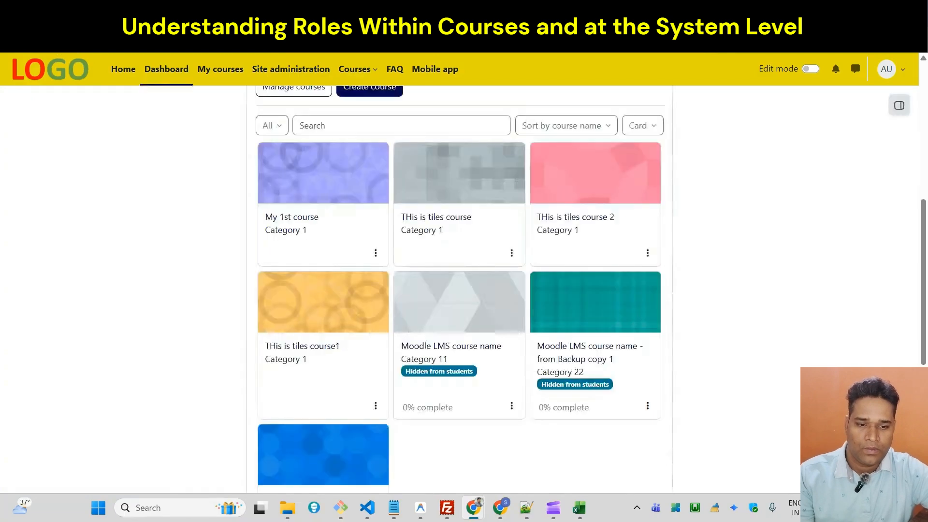
click(453, 308)
click(368, 167)
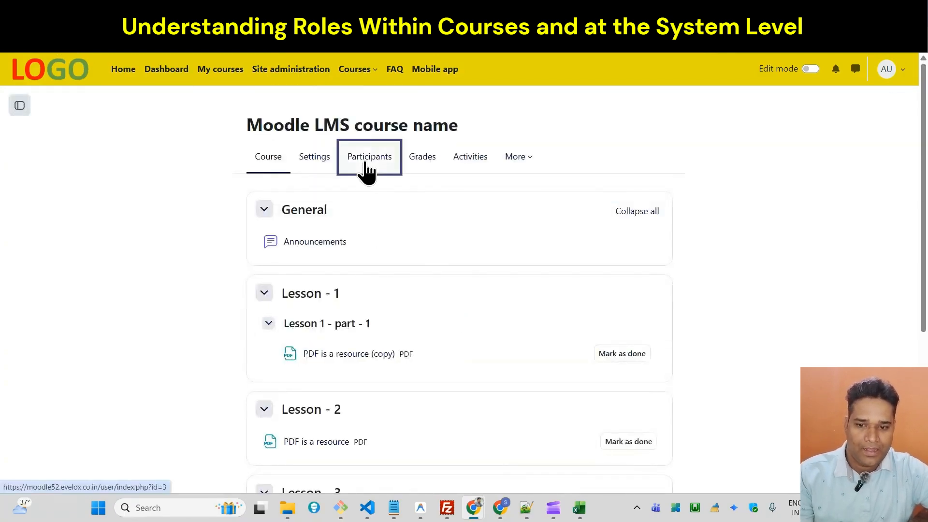
scroll(594, 315, down, 5)
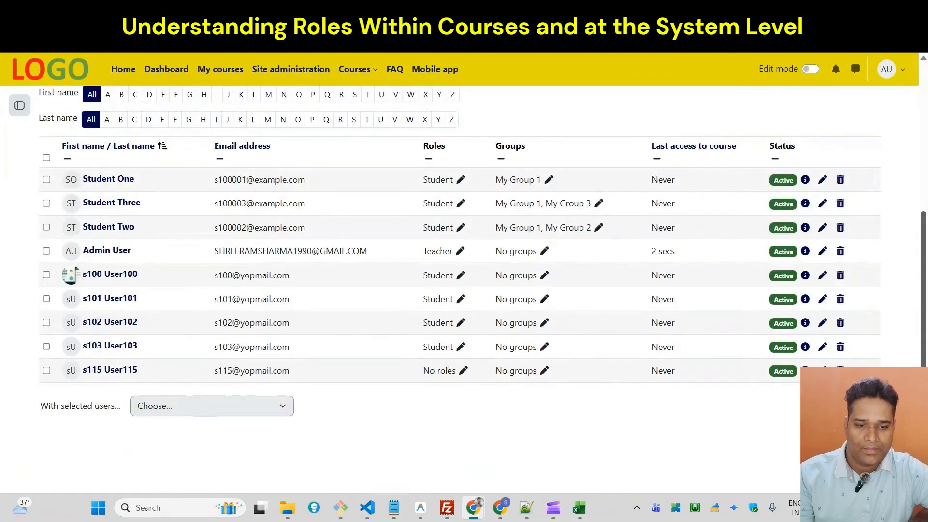
Assign the Student role to the participant without roles and save the role change.
click(464, 370)
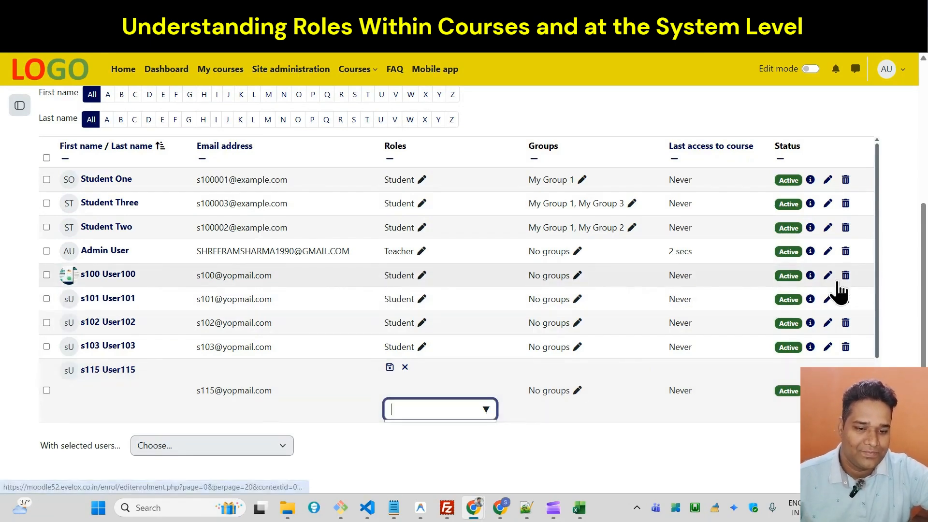
scroll(878, 306, down, 2)
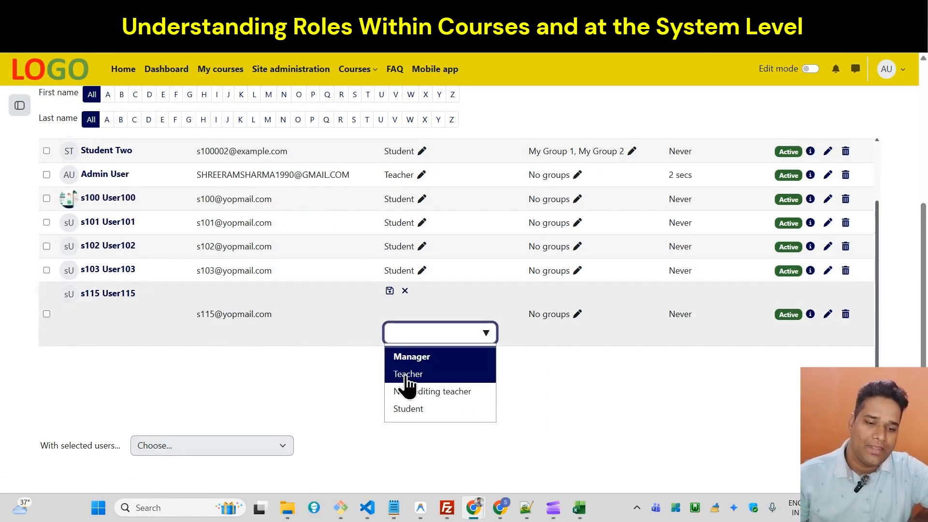
click(413, 409)
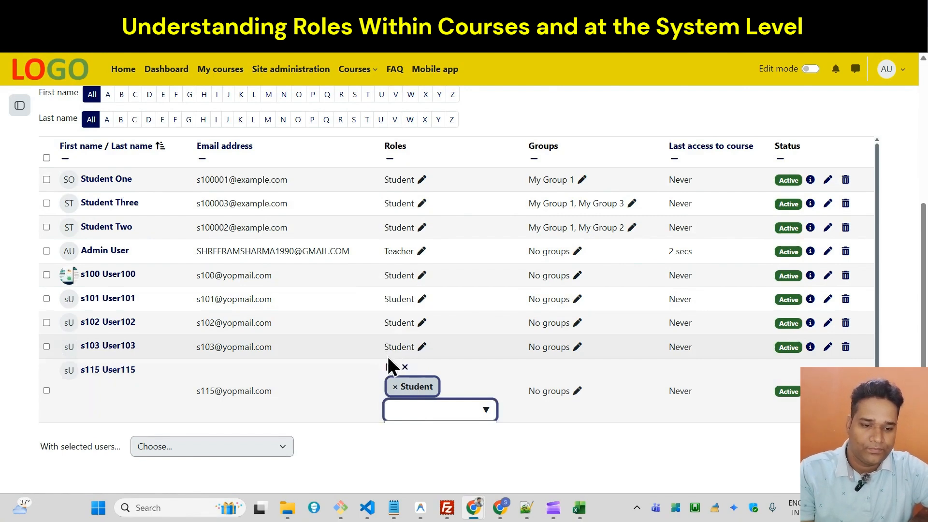
click(390, 367)
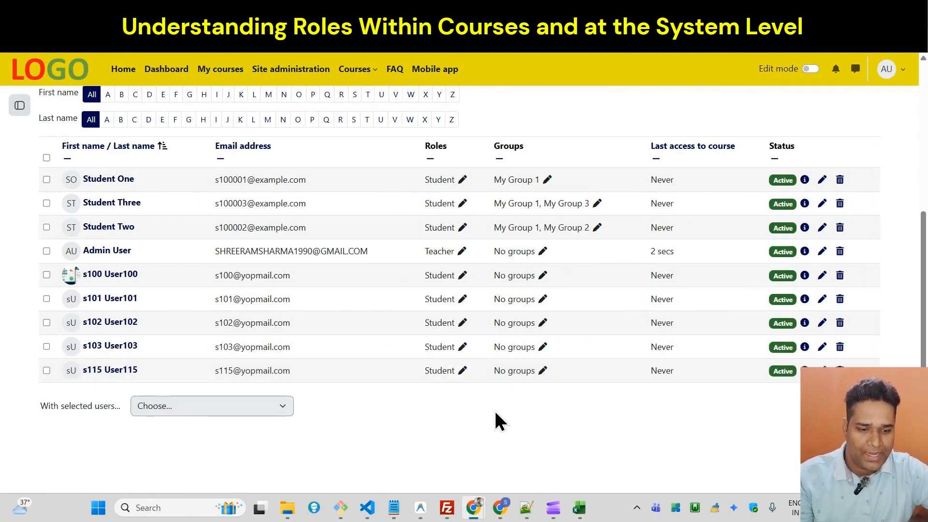
Switch to the example spreadsheet in Excel and add a column headed role in G1 with manager in G2.
click(580, 508)
click(391, 155)
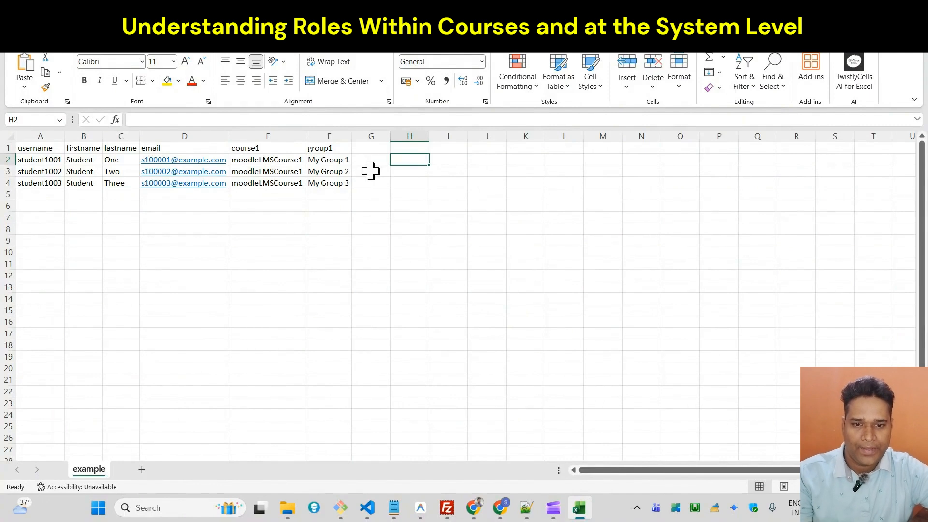
click(374, 145)
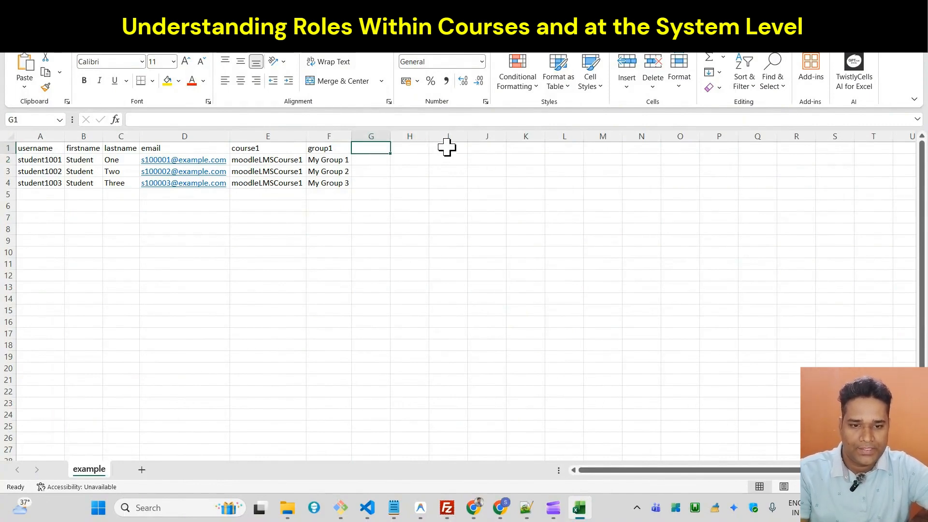
text(role)
key(Return)
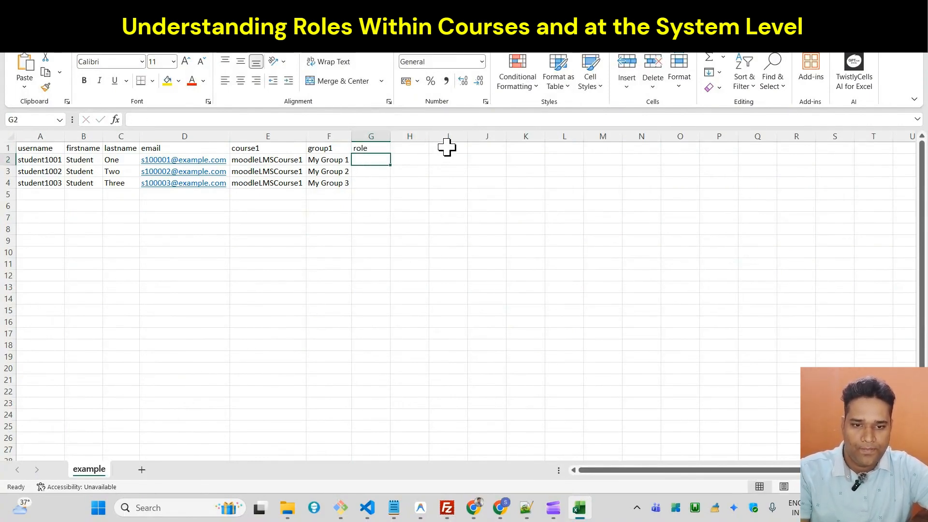
text(manager)
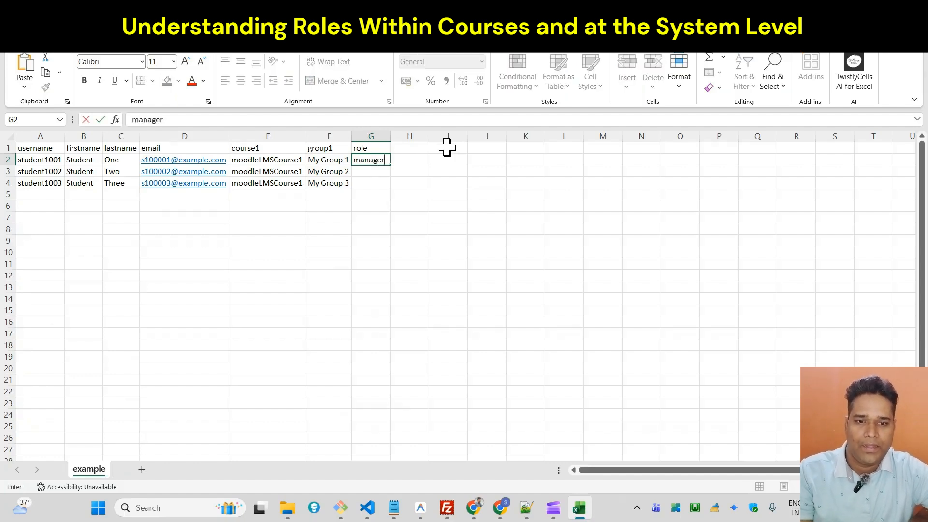
key(Return)
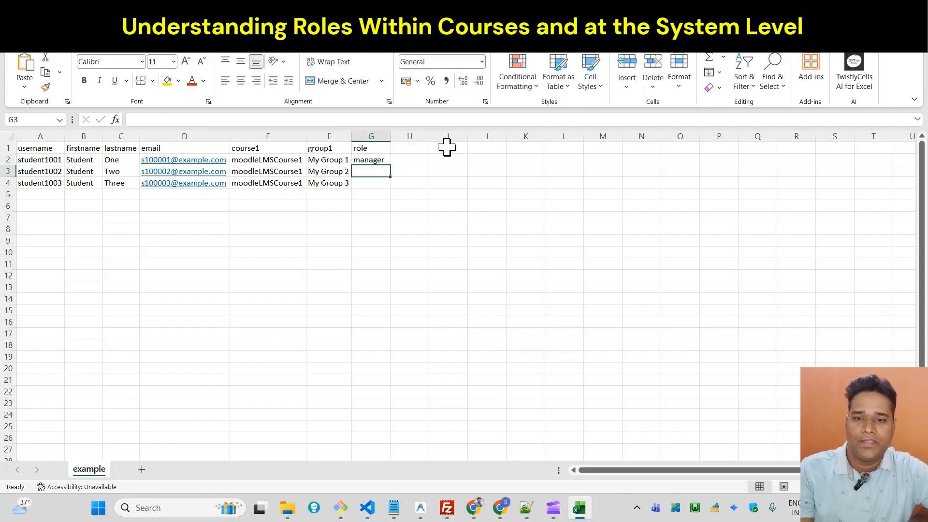
Switch back to Moodle in the browser, dismiss the file picker's session error on the Upload users page and reload the page.
key(alt+Tab)
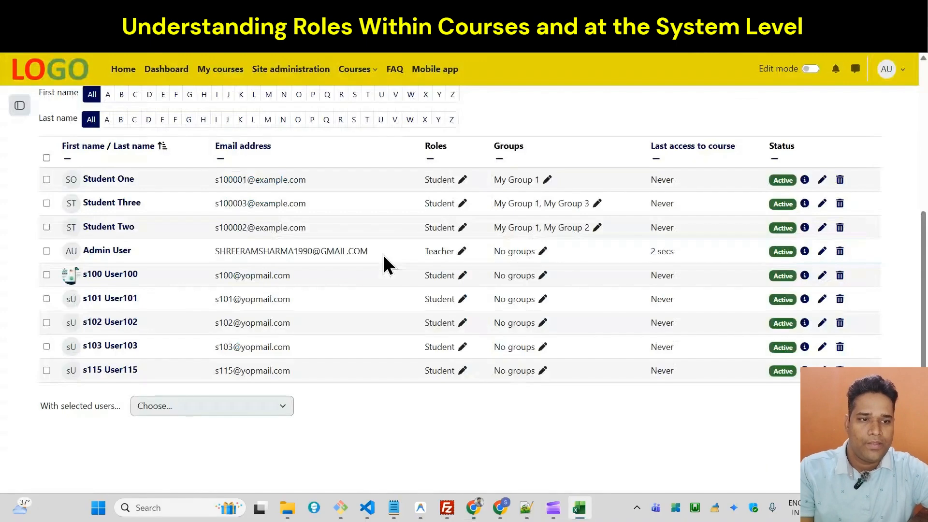
scroll(906, 191, up, 1)
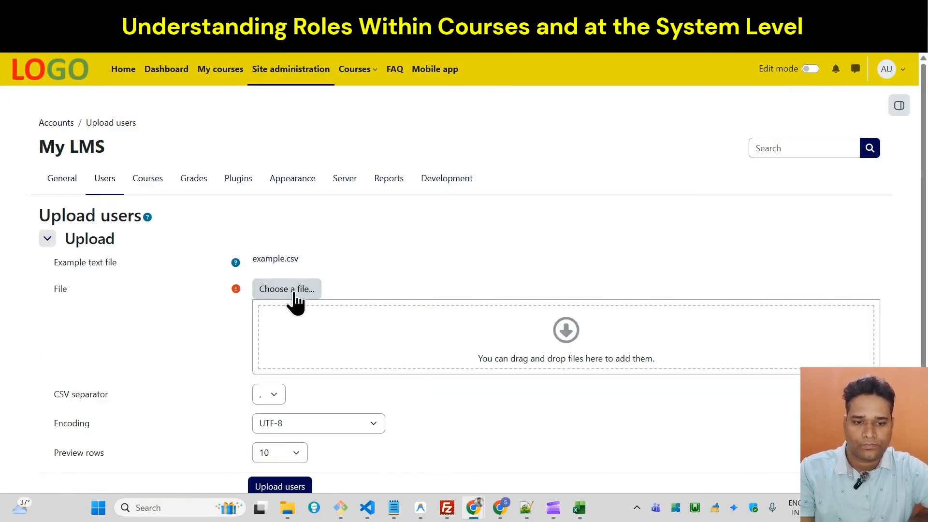
click(294, 289)
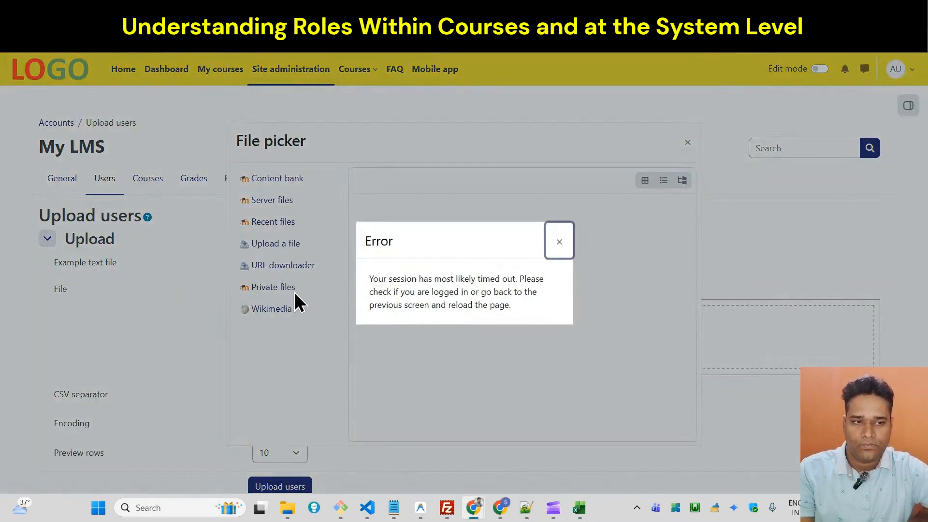
click(559, 243)
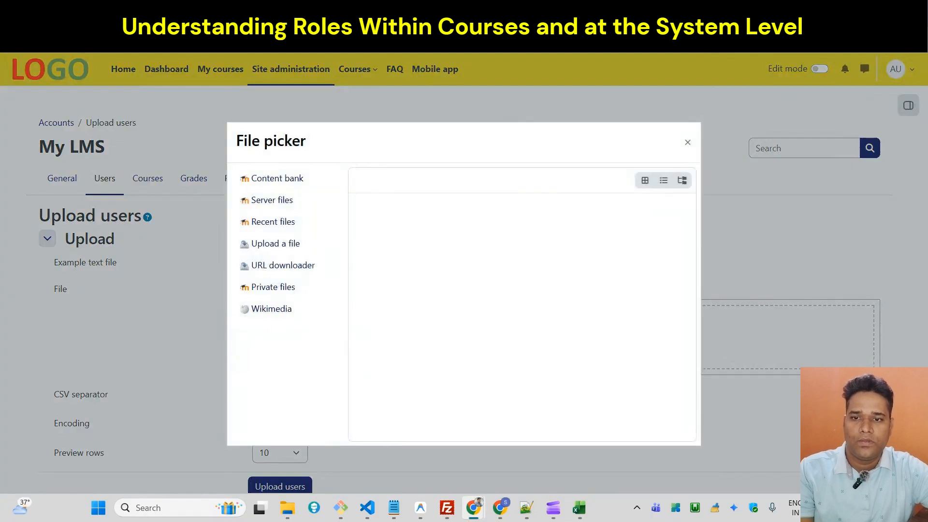
click(54, 43)
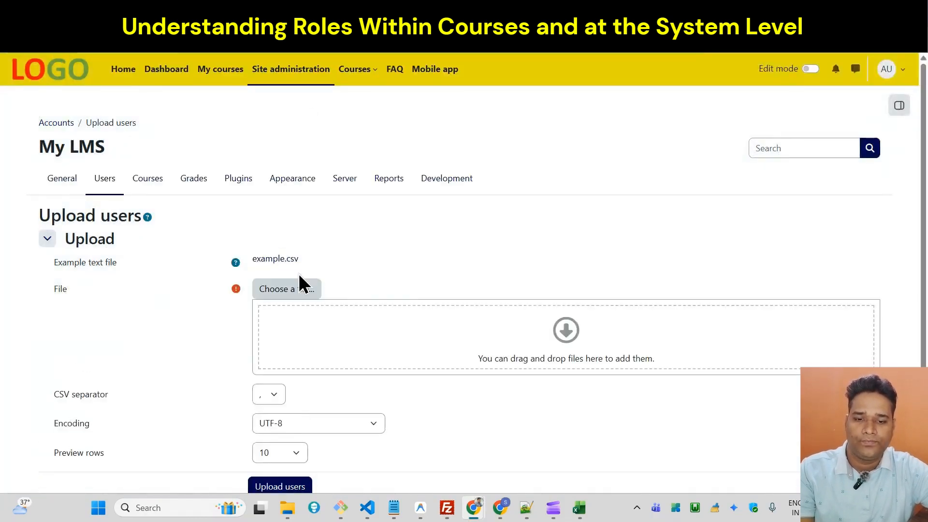
Try to upload example.csv as the user list and submit it on the Upload users page.
click(289, 292)
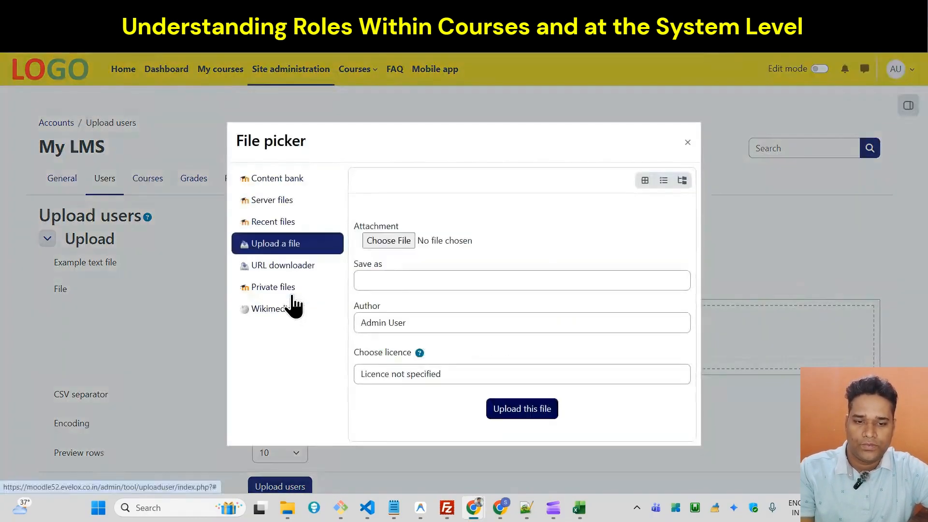
click(401, 238)
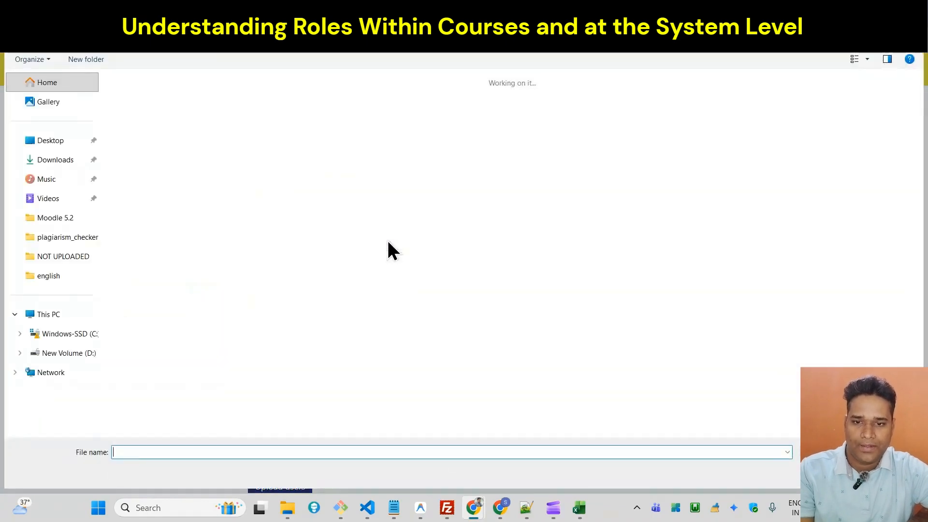
click(183, 96)
double_click(184, 97)
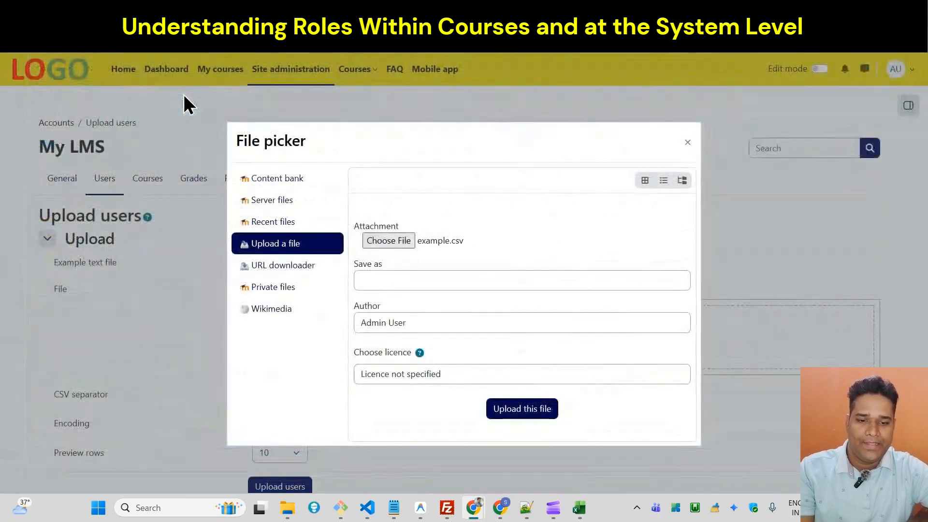
click(524, 410)
scroll(902, 321, down, 1)
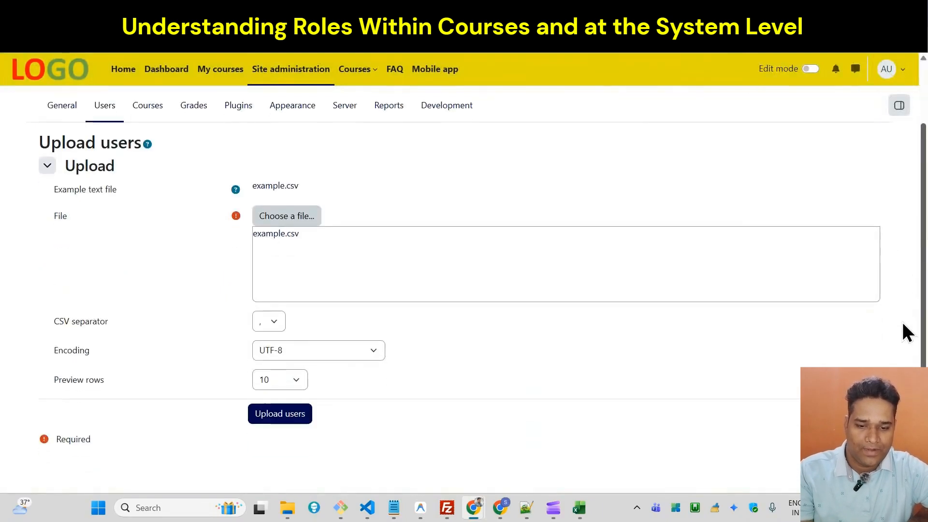
click(264, 416)
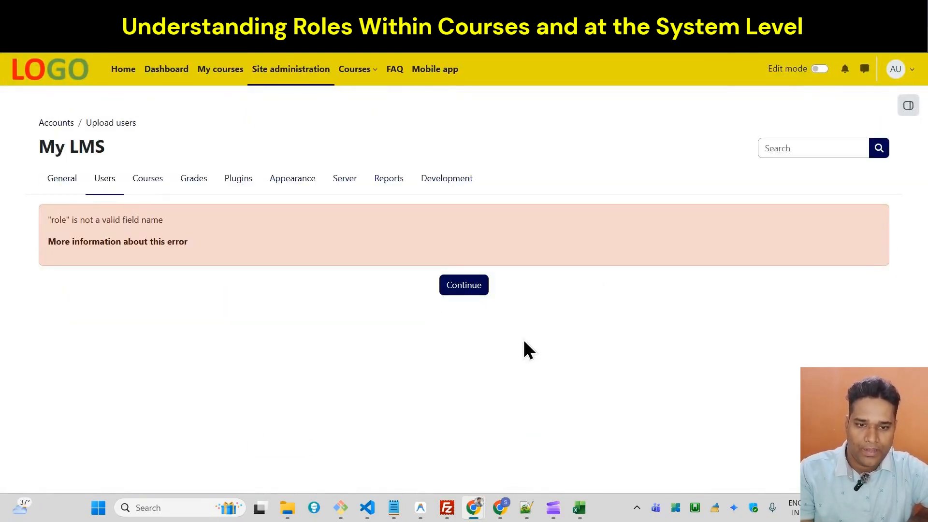
Switch to the example spreadsheet in Excel and rename the header in G1 to role1.
click(579, 508)
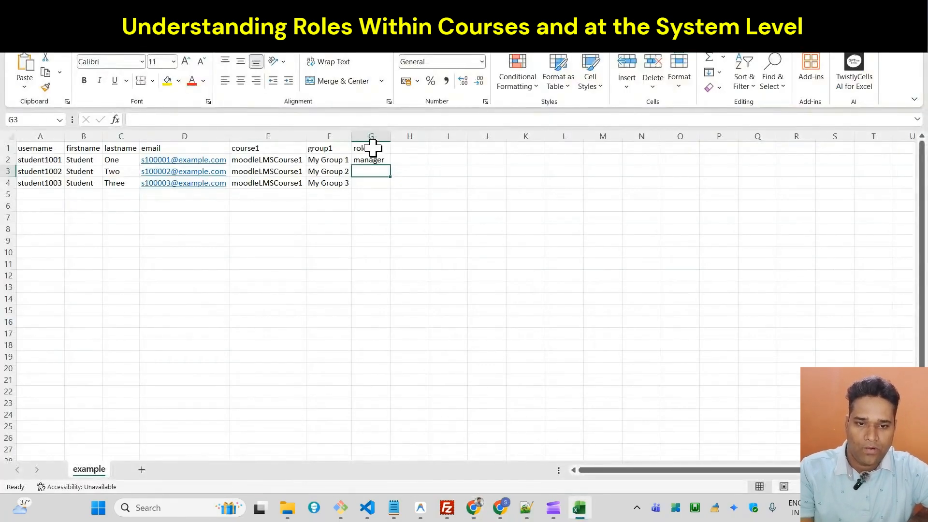
double_click(373, 148)
text(1)
key(Return)
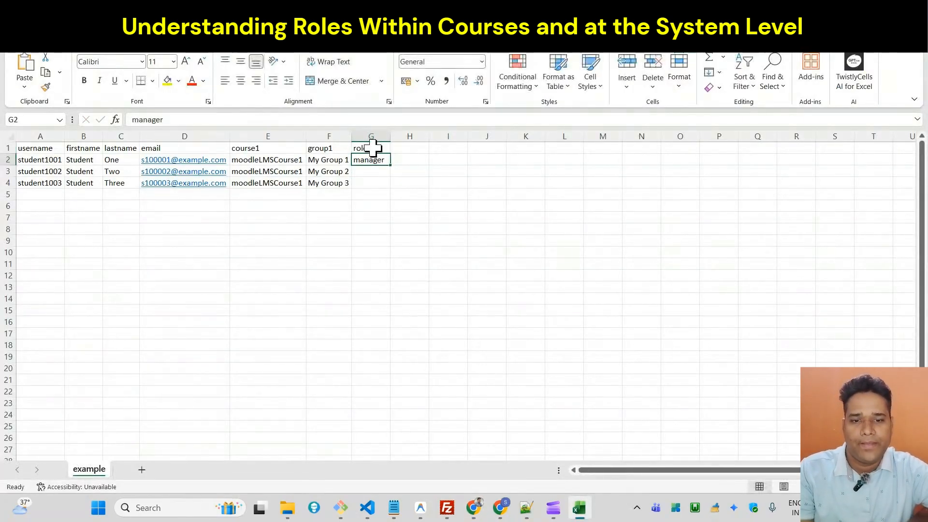
Return to Moodle's Upload users form, attach the edited example.csv, overwriting the existing copy, and submit it for the upload preview.
key(alt+Tab)
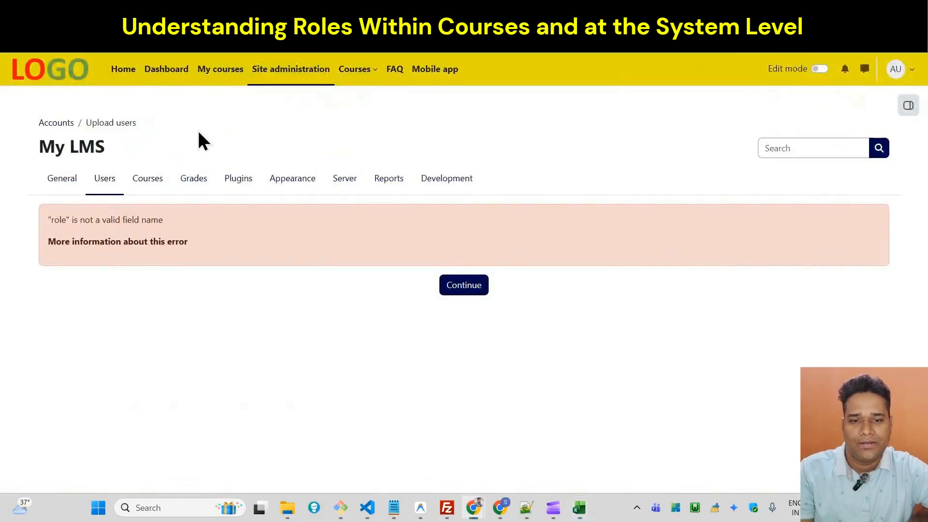
click(12, 34)
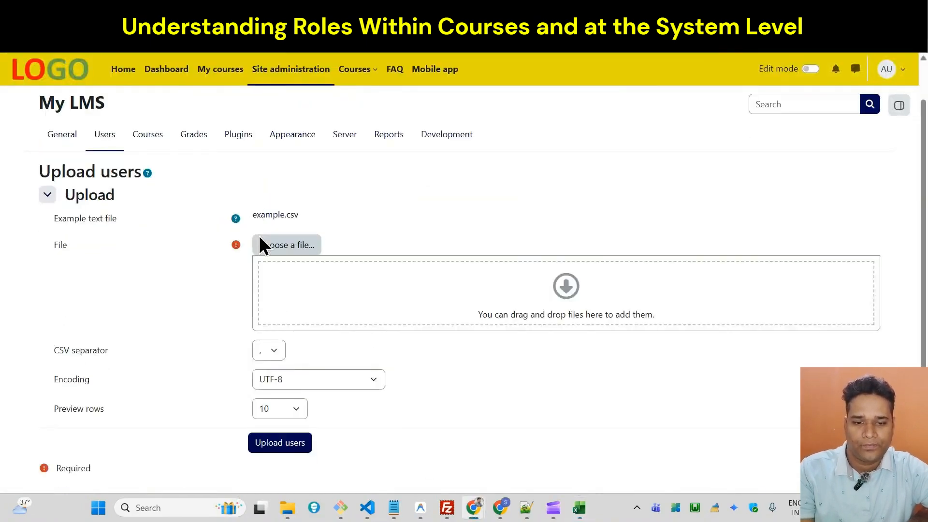
click(279, 245)
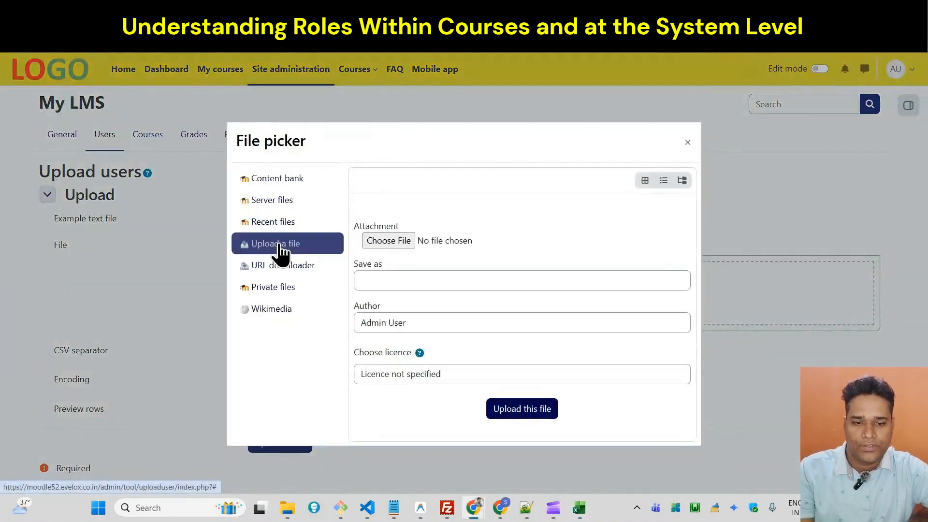
click(388, 241)
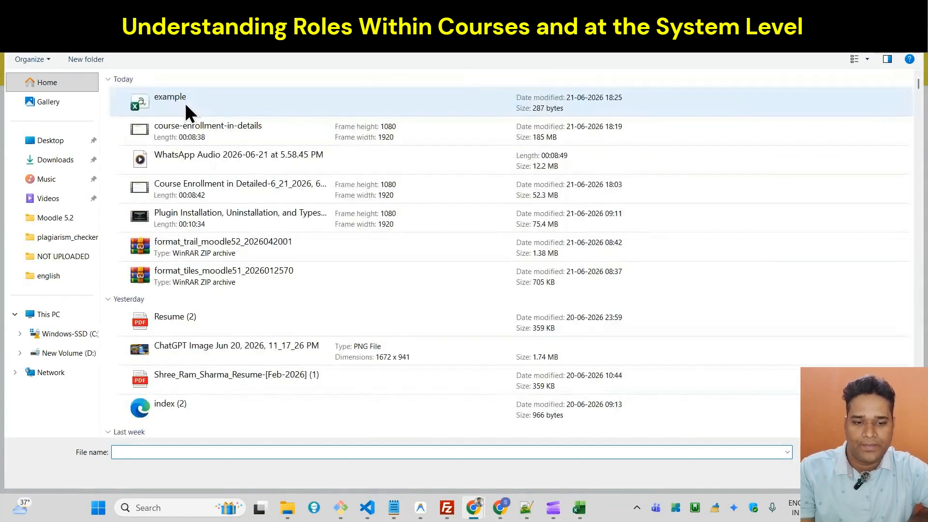
click(184, 103)
double_click(184, 103)
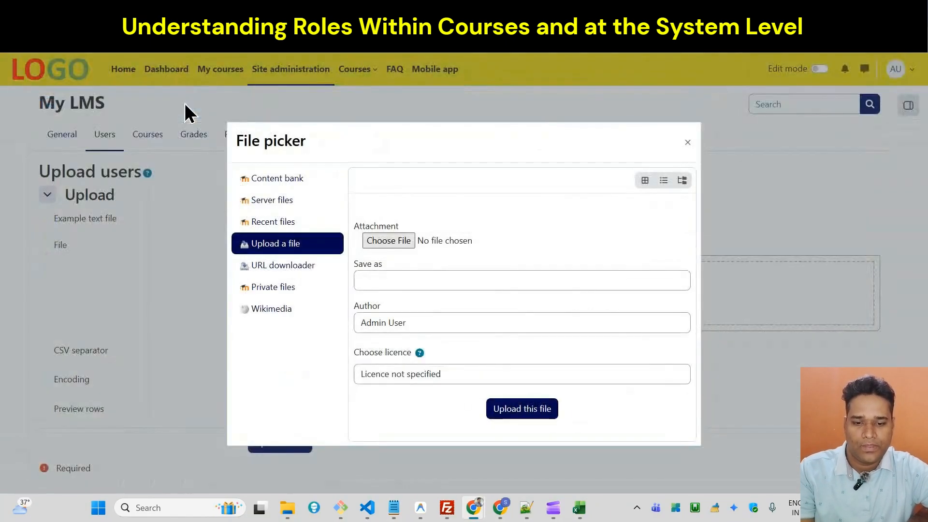
click(497, 412)
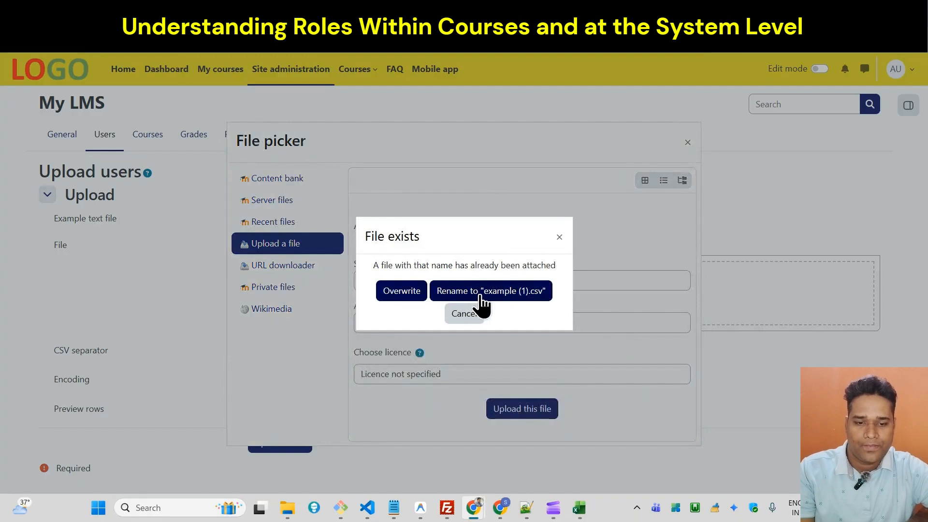
click(393, 297)
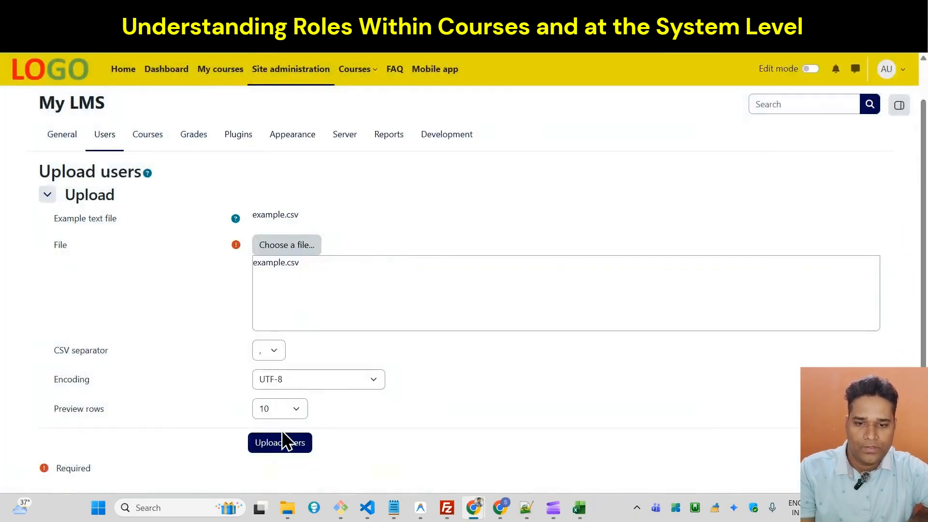
click(277, 443)
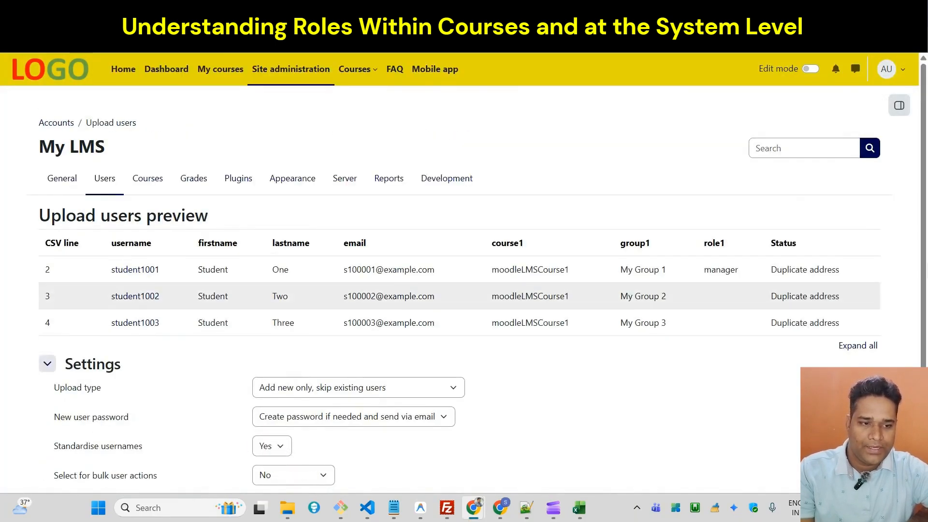
Set the upload type to Add new and update existing users, leave the other settings at their defaults, and upload the users.
scroll(804, 196, down, 1)
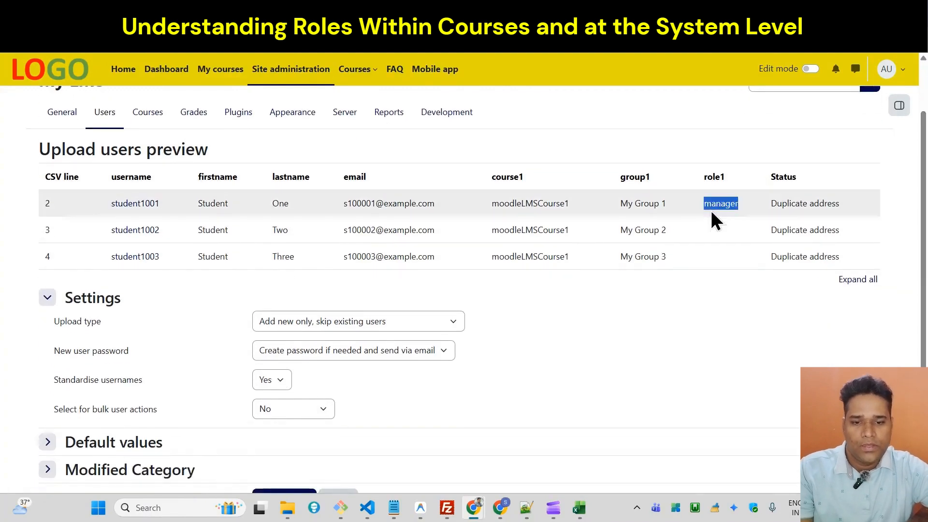
scroll(580, 241, down, 1)
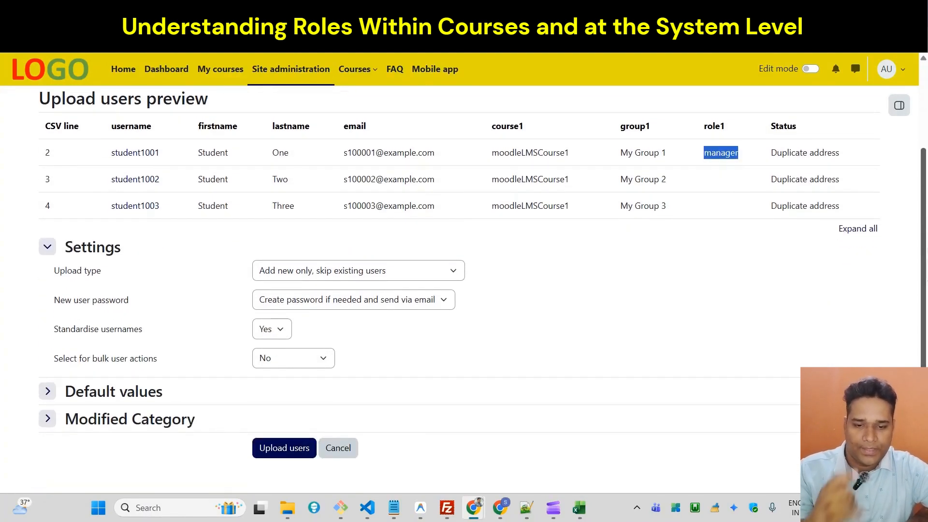
click(350, 269)
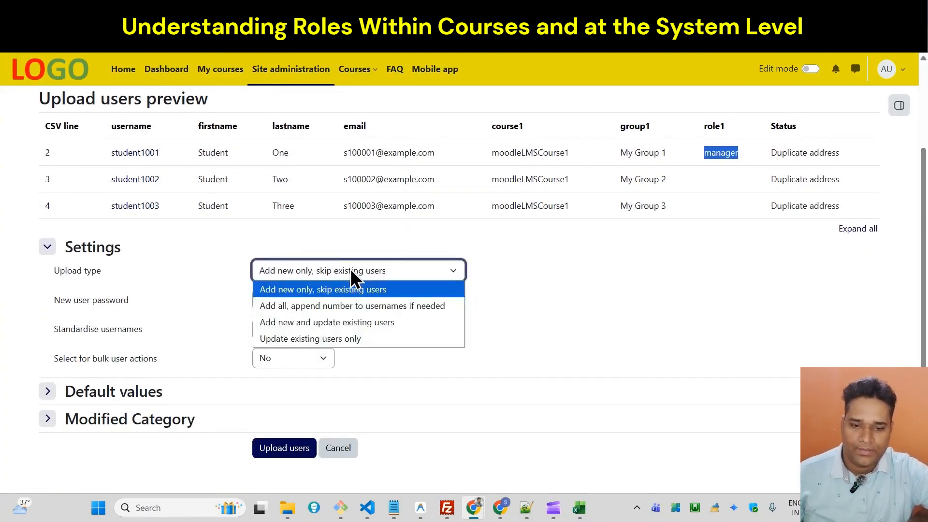
click(305, 323)
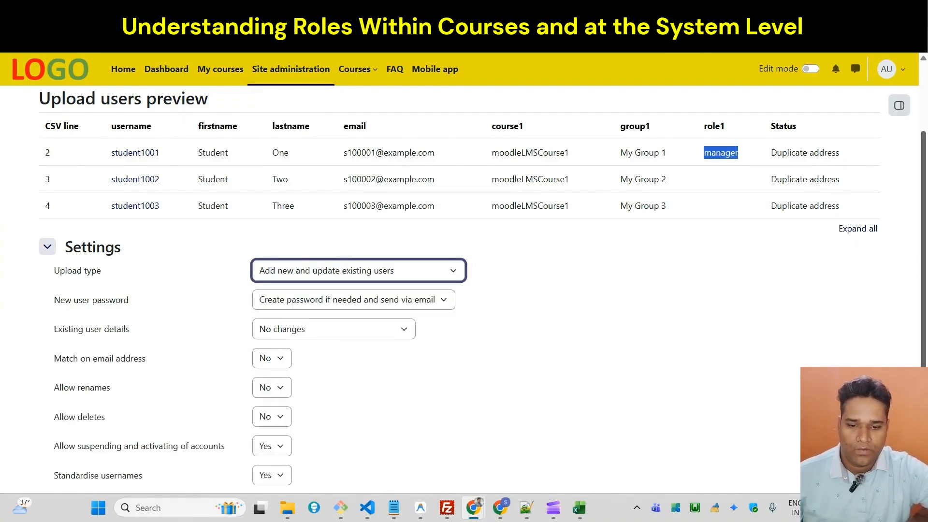
scroll(907, 312, down, 3)
click(279, 426)
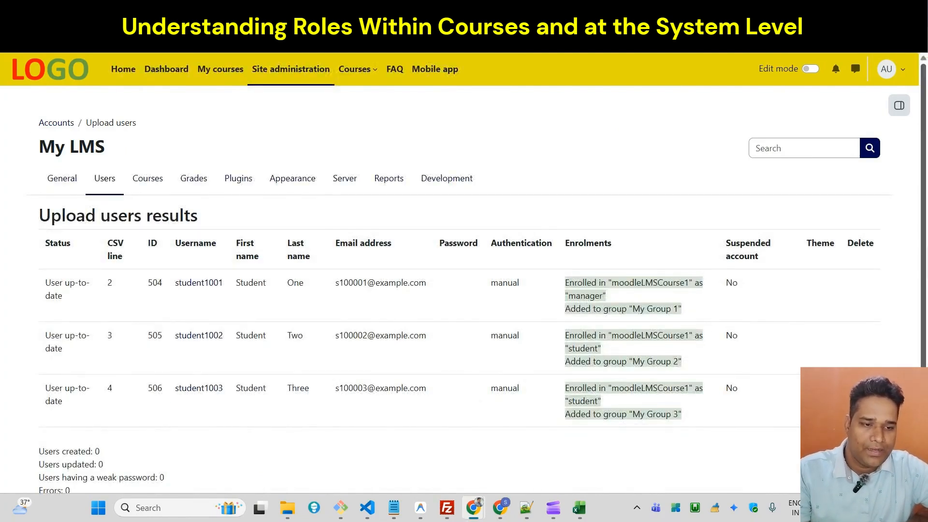
Examine the upload results, searching the page for "role" and checking the enrolment entry for student1001.
scroll(913, 285, down, 2)
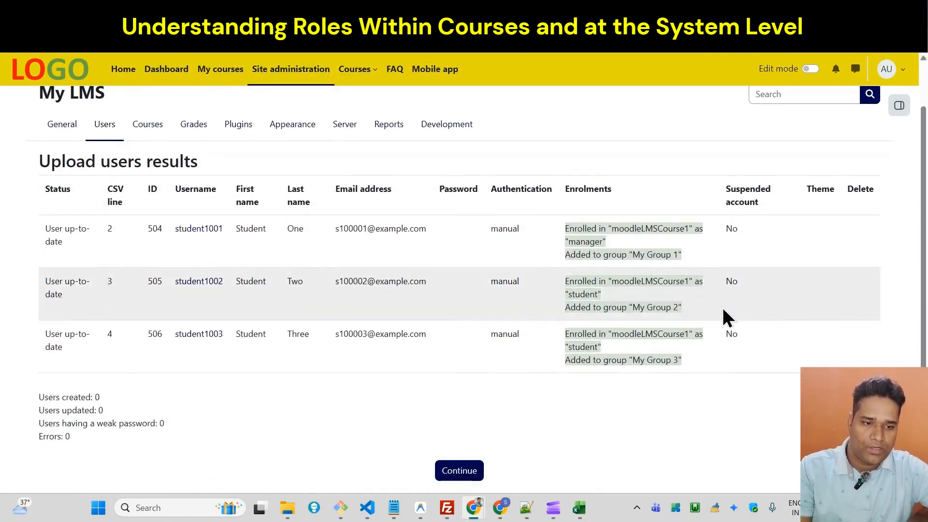
key(ctrl+f)
text(role)
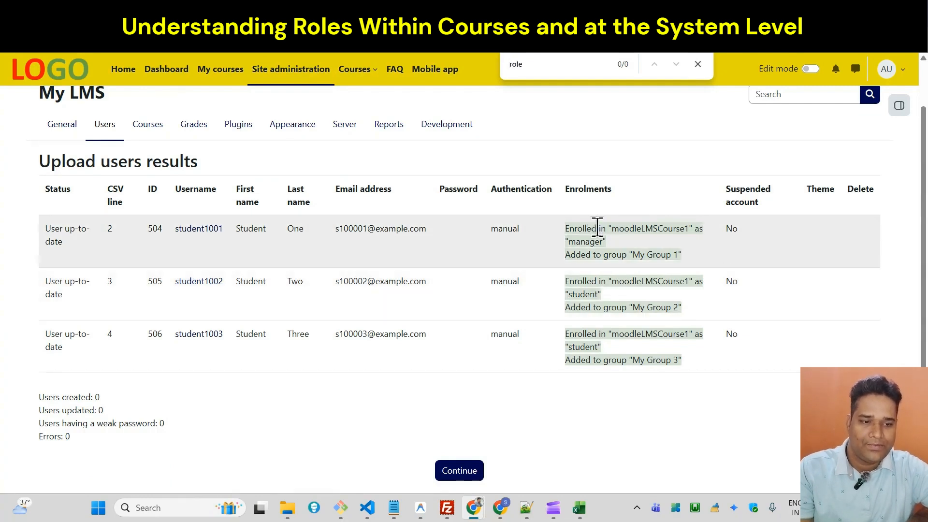
drag(598, 227, 697, 227)
triple_click(697, 227)
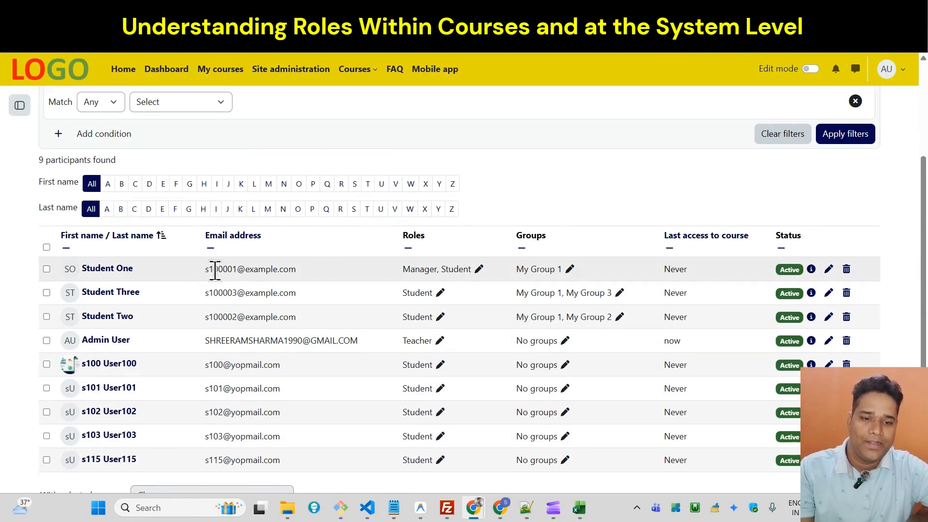
Remove the Manager role from Student One in the course participants list and save the role change.
triple_click(214, 271)
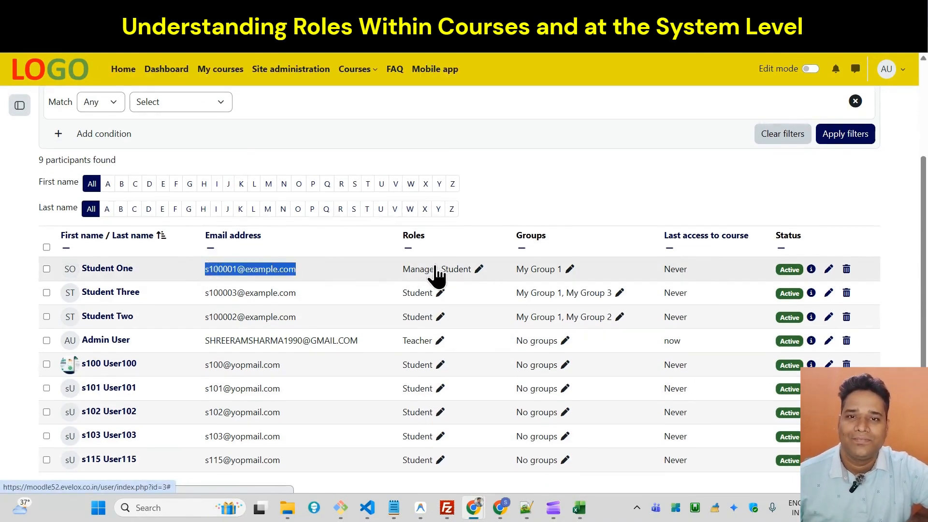
click(479, 269)
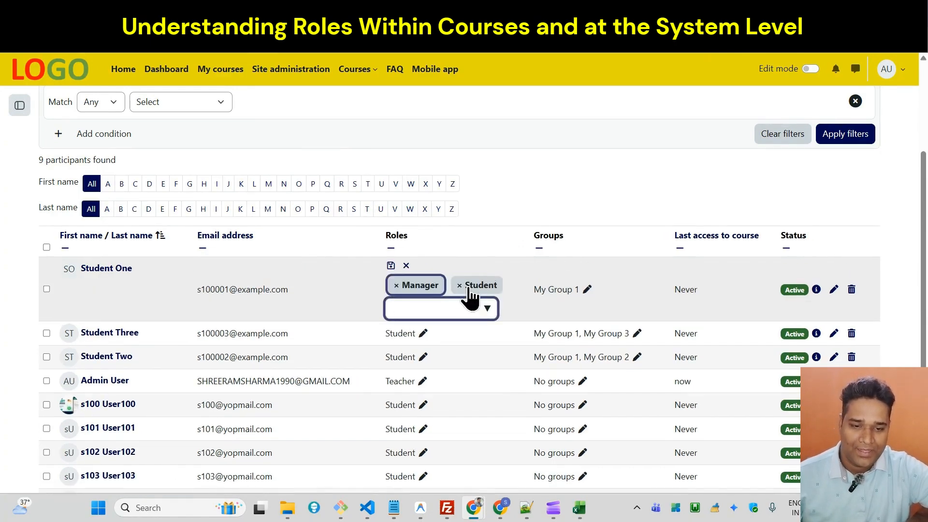
click(396, 285)
click(392, 267)
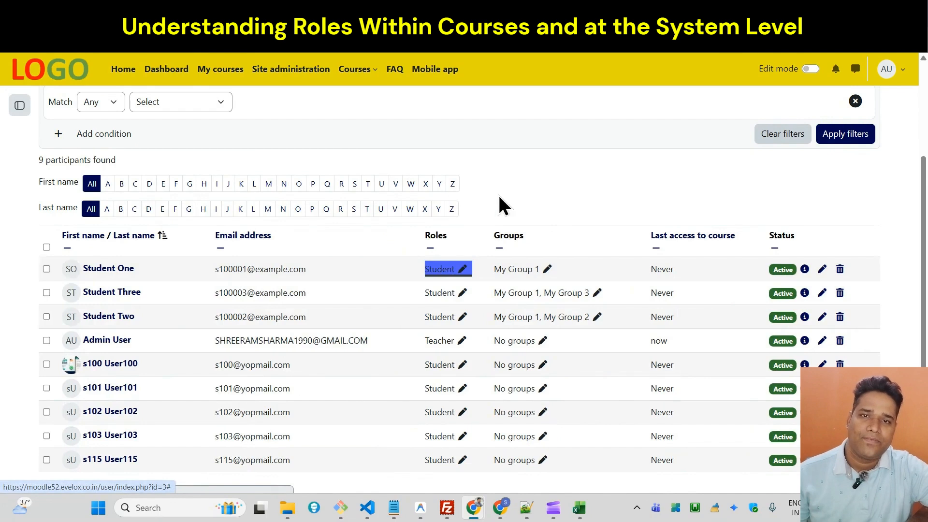